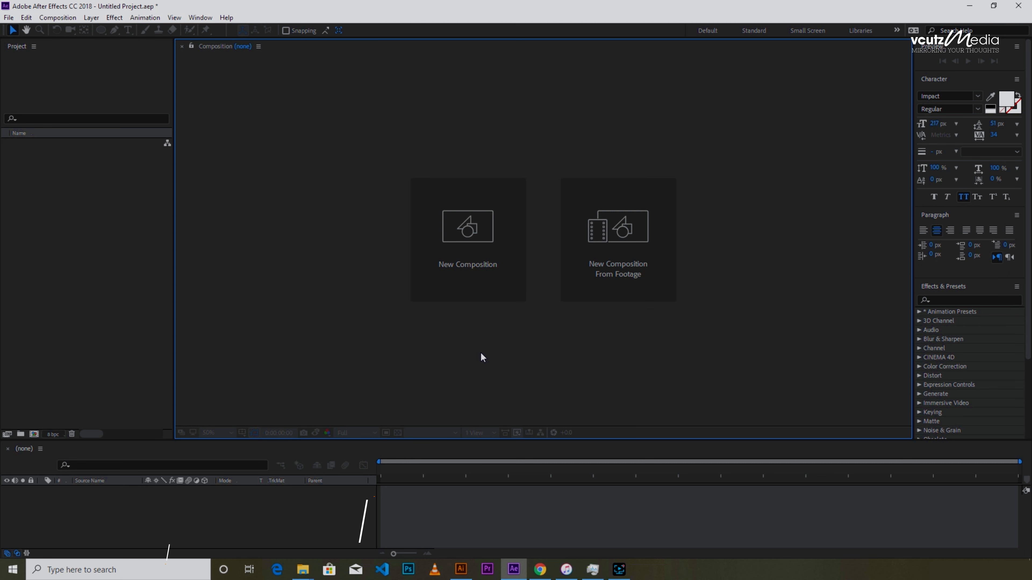
# - Create a 1920 × 1080 px composition at 30 frames per second with a duration of 30 seconds
pyautogui.click(480, 275)
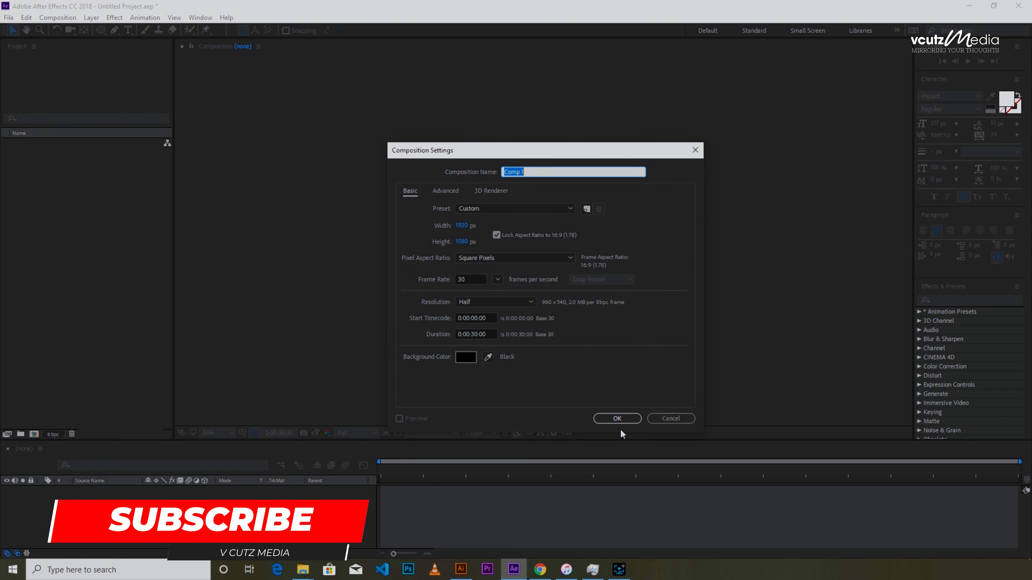
pyautogui.click(617, 419)
pyautogui.scroll(-4, 542, 296)
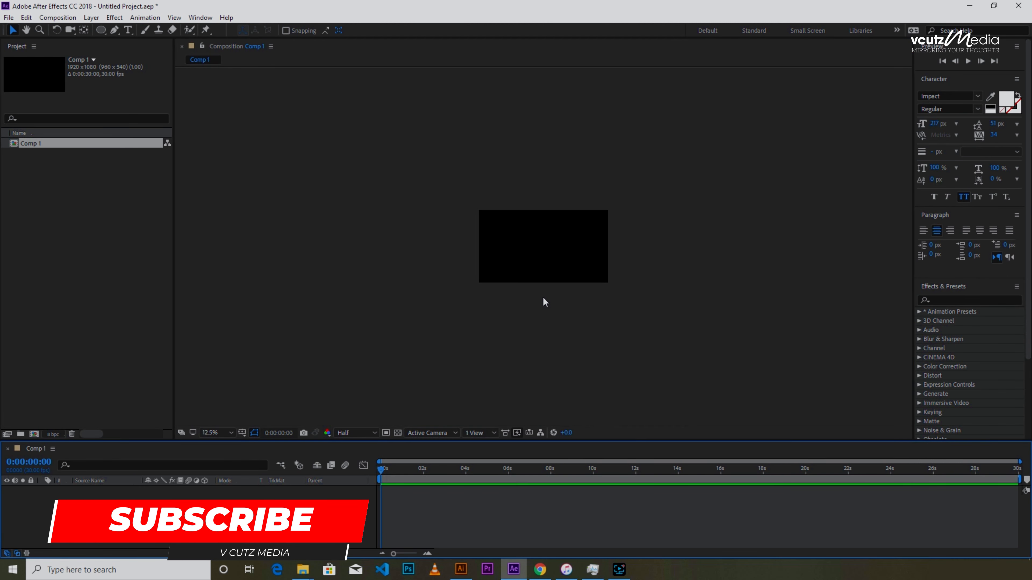
pyautogui.scroll(6, 542, 296)
pyautogui.scroll(-2, 542, 297)
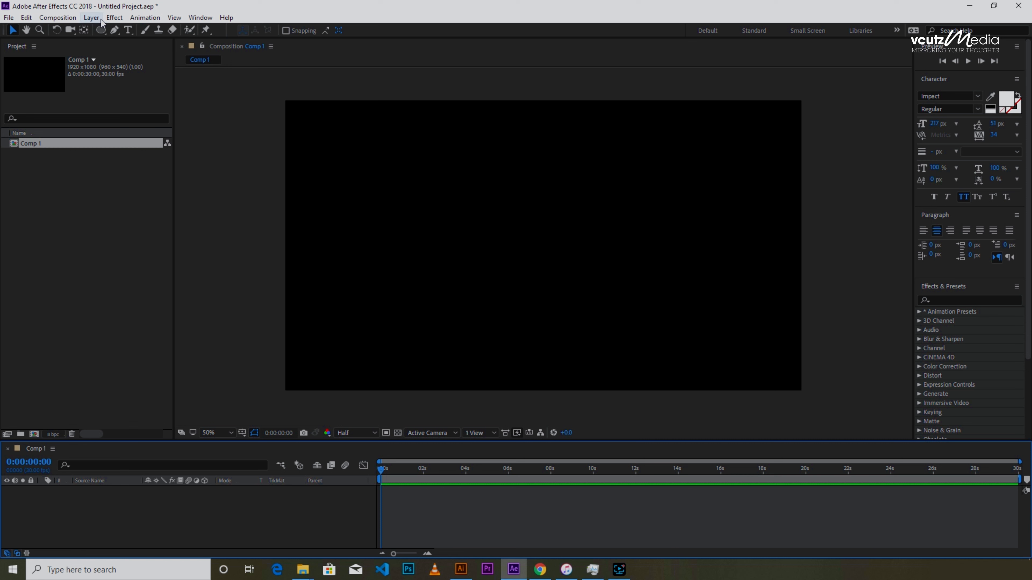
# - Add a new shape layer and draw a green square in the left half of the frame
pyautogui.click(92, 17)
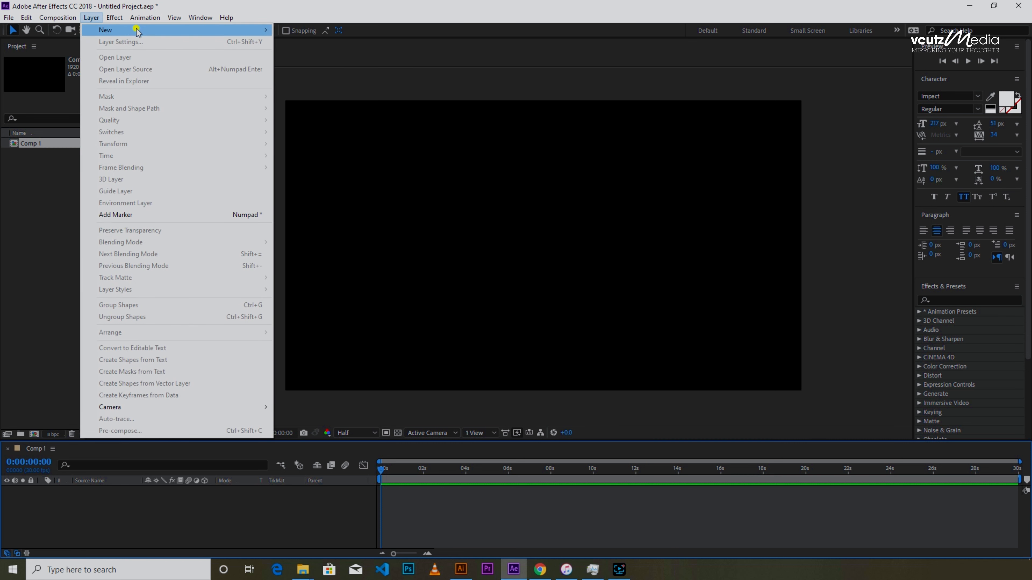
pyautogui.moveTo(136, 31)
pyautogui.rightClick(209, 513)
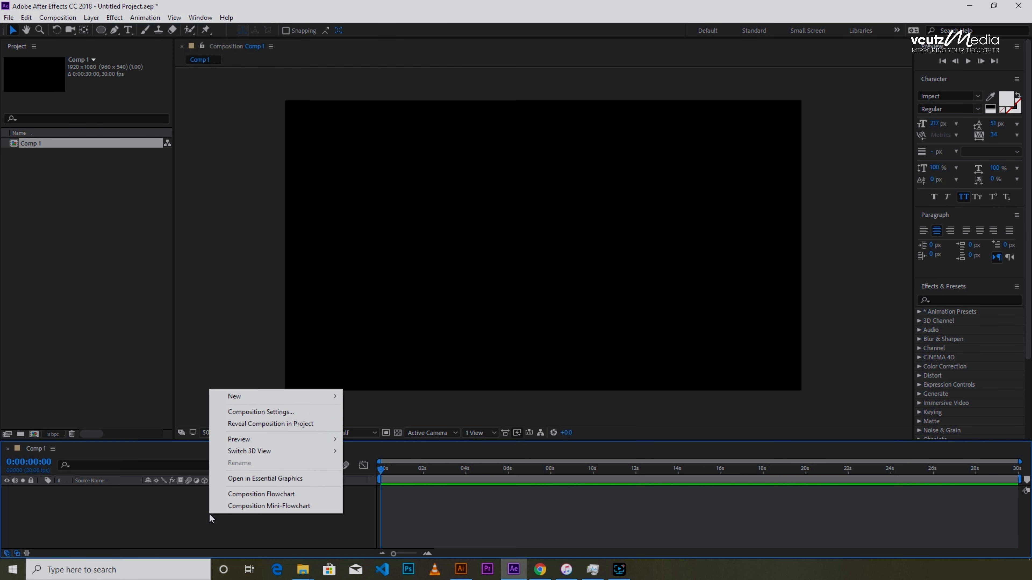
pyautogui.moveTo(260, 397)
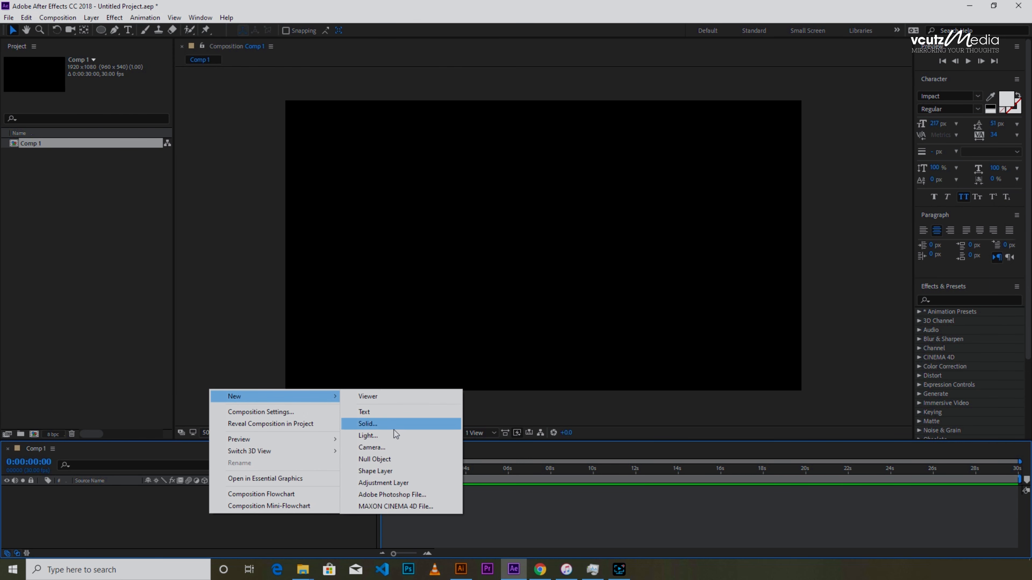
pyautogui.click(384, 472)
pyautogui.press('q')
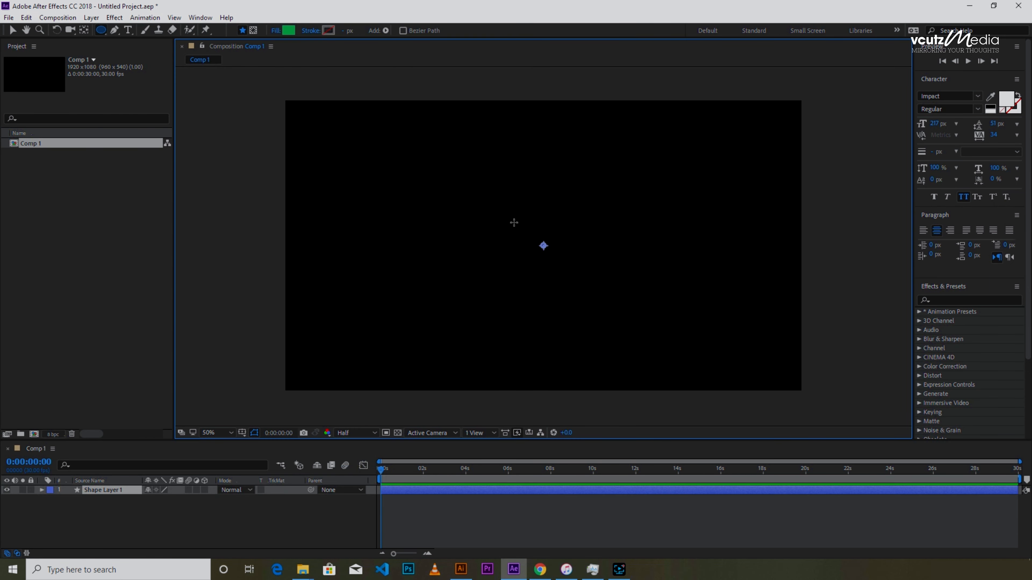
pyautogui.moveTo(103, 33); pyautogui.dragTo(122, 40)
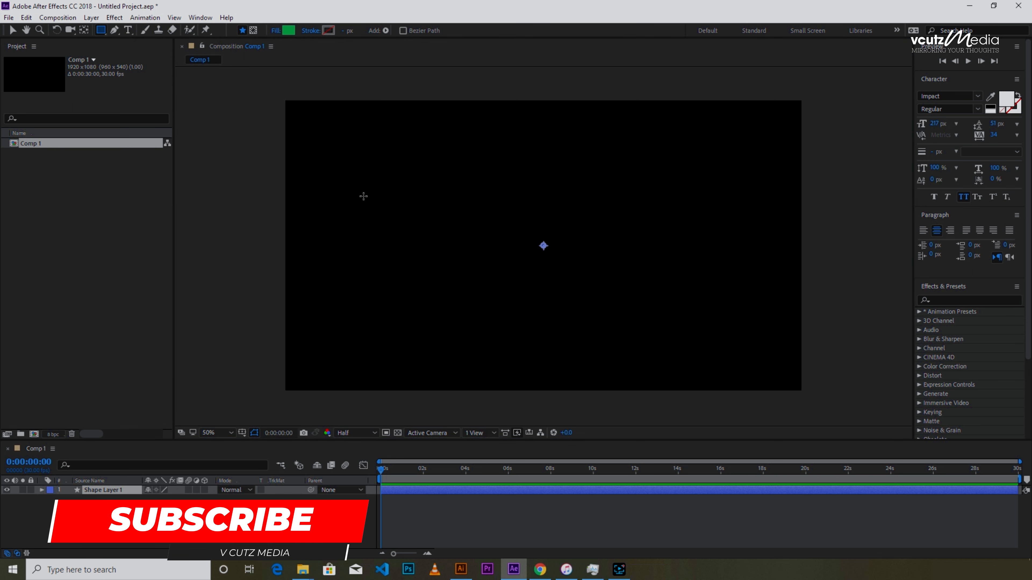
pyautogui.moveTo(363, 197); pyautogui.dragTo(466, 298)
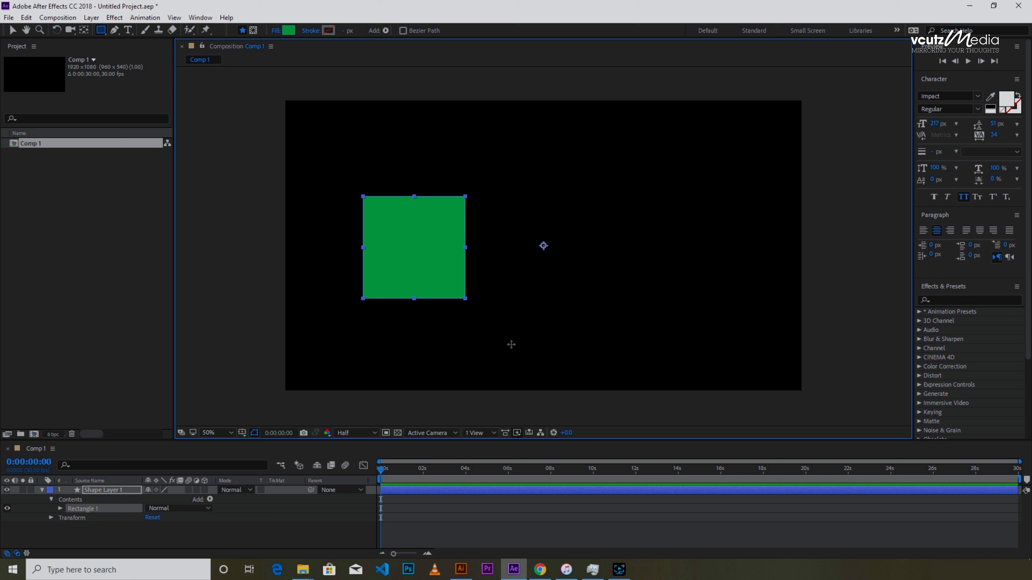
# - Try rotating the square's layer through its transform properties, and undo the rotation
pyautogui.click(50, 517)
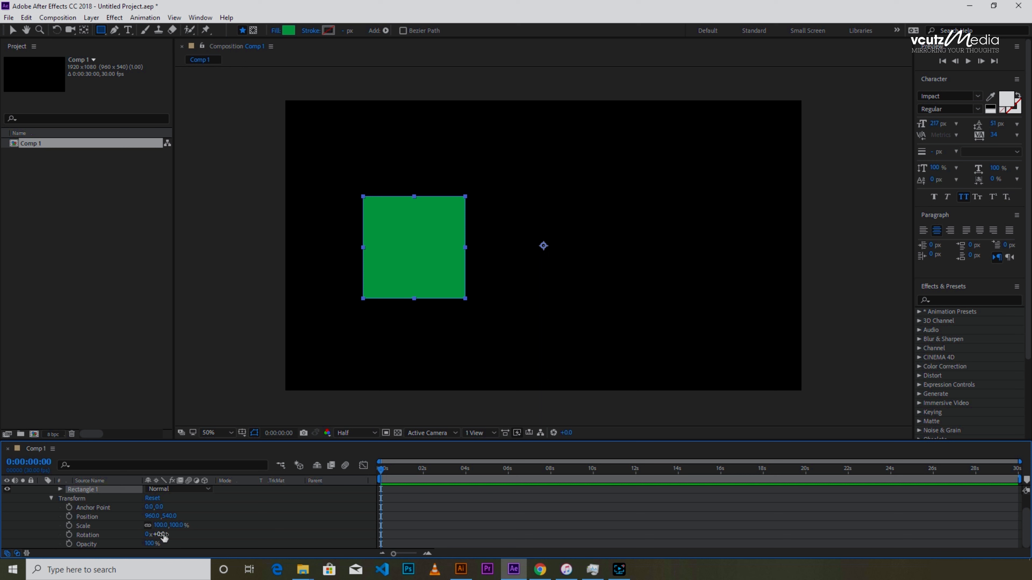
pyautogui.moveTo(163, 536); pyautogui.dragTo(183, 527)
pyautogui.hotkey('ctrl', 'z')
# - Replace the square with a larger green square in the left half of the frame, on a new shape layer
pyautogui.click(83, 30)
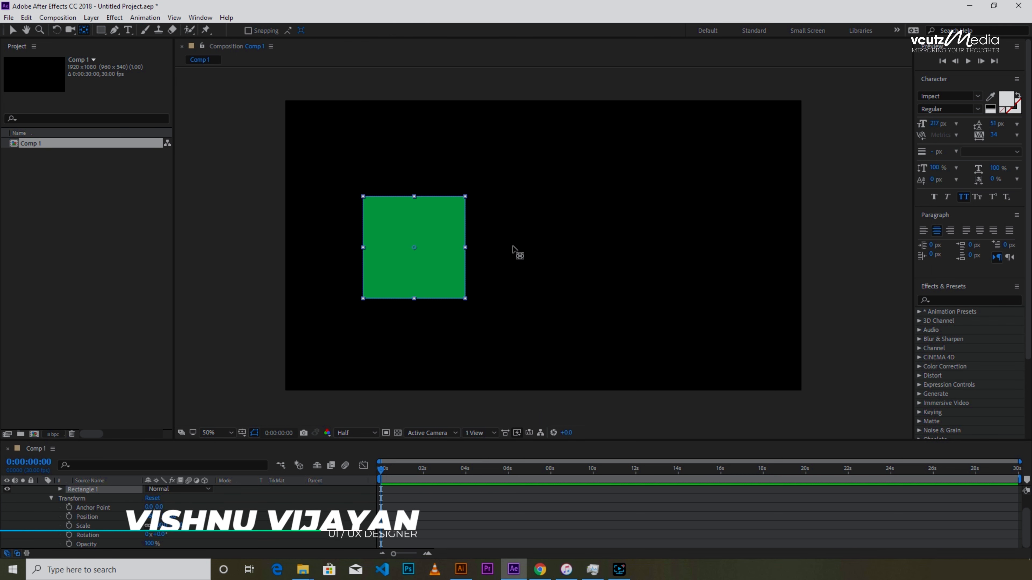
pyautogui.moveTo(513, 245); pyautogui.dragTo(447, 245)
pyautogui.press('Delete')
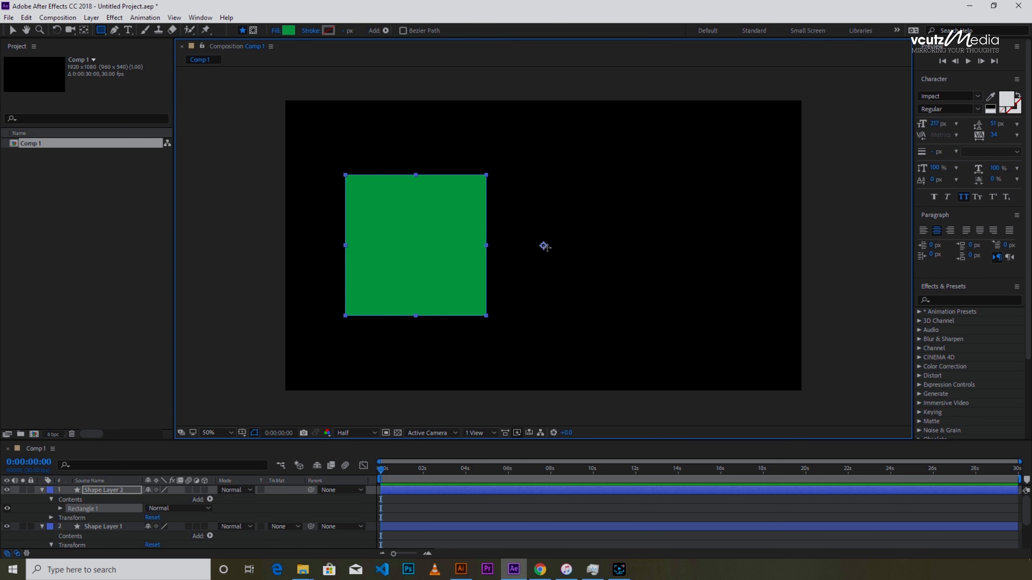
# - Activate the Pan Behind (Anchor Point) tool and delete the leftover Shape Layer 1
pyautogui.click(83, 30)
pyautogui.hotkey('ctrl', 'alt', 'Home')
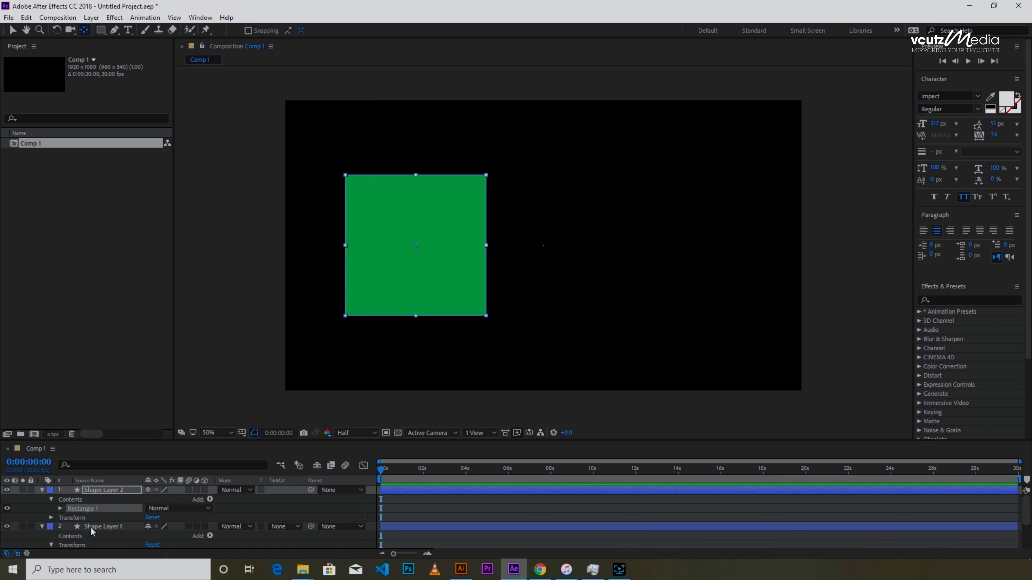
pyautogui.click(90, 527)
pyautogui.press('Delete')
# - Move the anchor point of Shape Layer 2 from the frame's middle to the centre of the green square
pyautogui.click(99, 508)
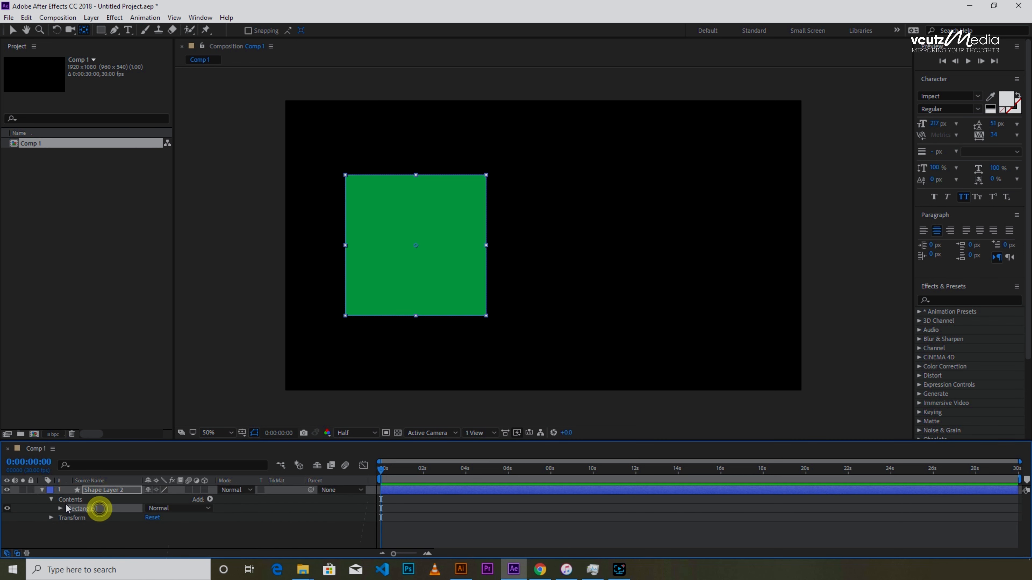
pyautogui.click(51, 518)
pyautogui.scroll(2, 99, 523)
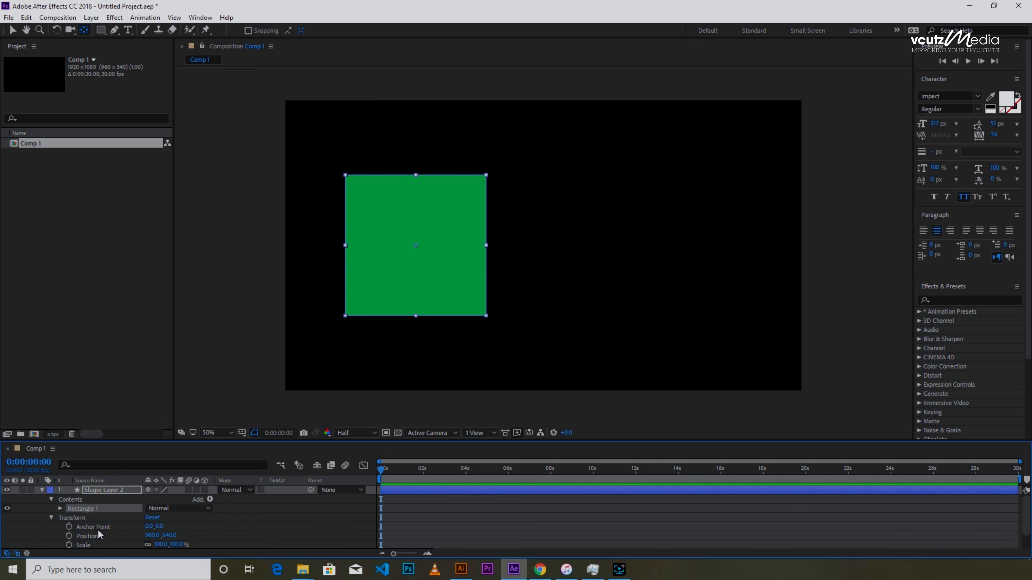
pyautogui.click(99, 528)
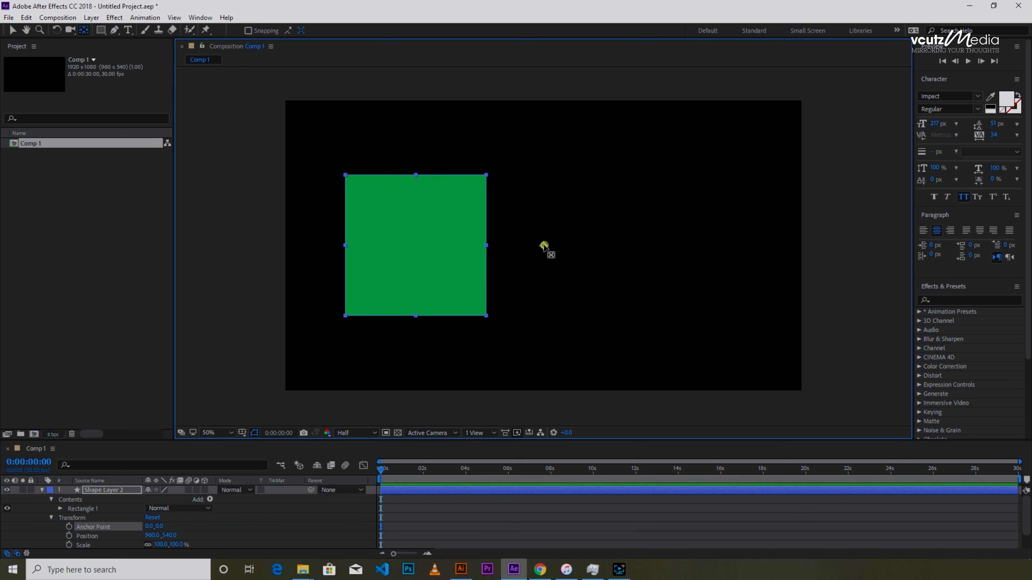
pyautogui.moveTo(545, 246); pyautogui.dragTo(415, 242)
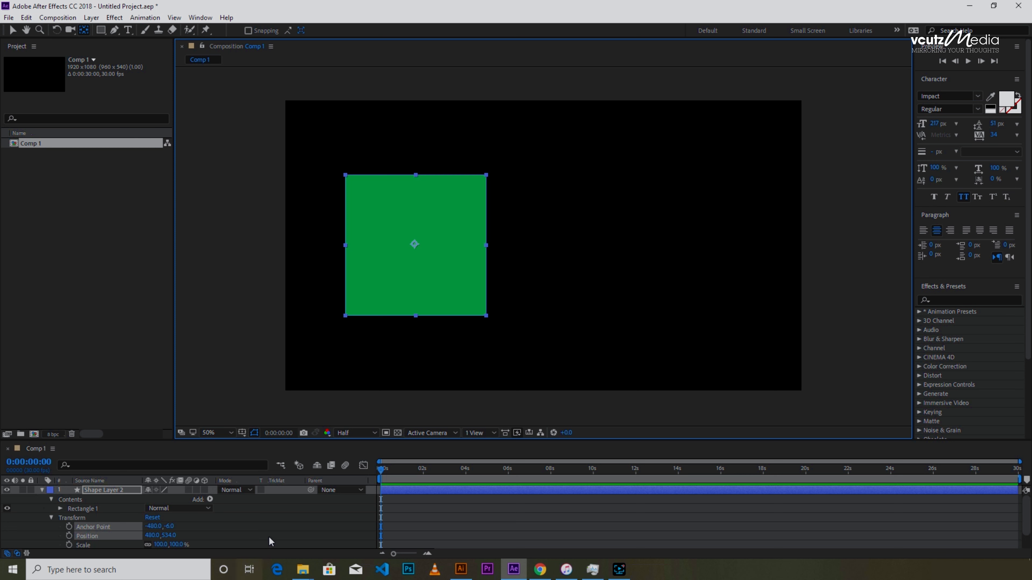
# - Rotate the square about its new anchor point to 169°, and undo the rotation
pyautogui.scroll(-2, 276, 524)
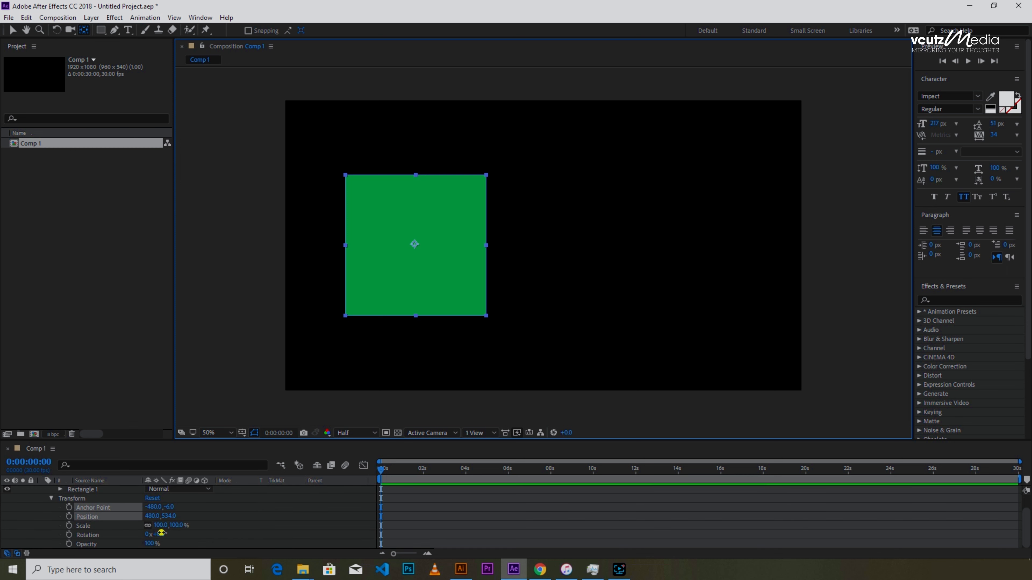
pyautogui.moveTo(160, 534); pyautogui.dragTo(244, 523)
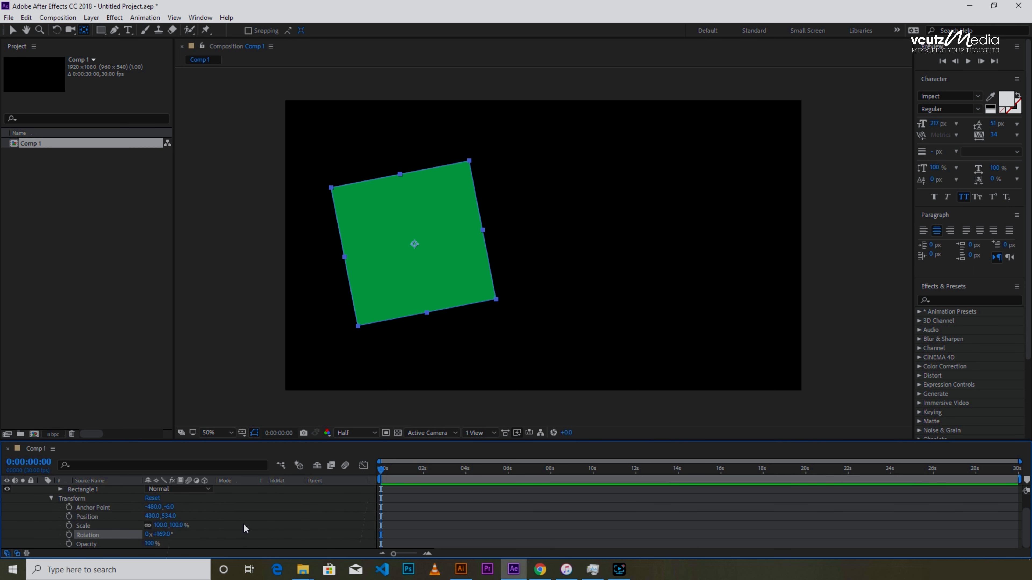
pyautogui.hotkey('ctrl', 'z')
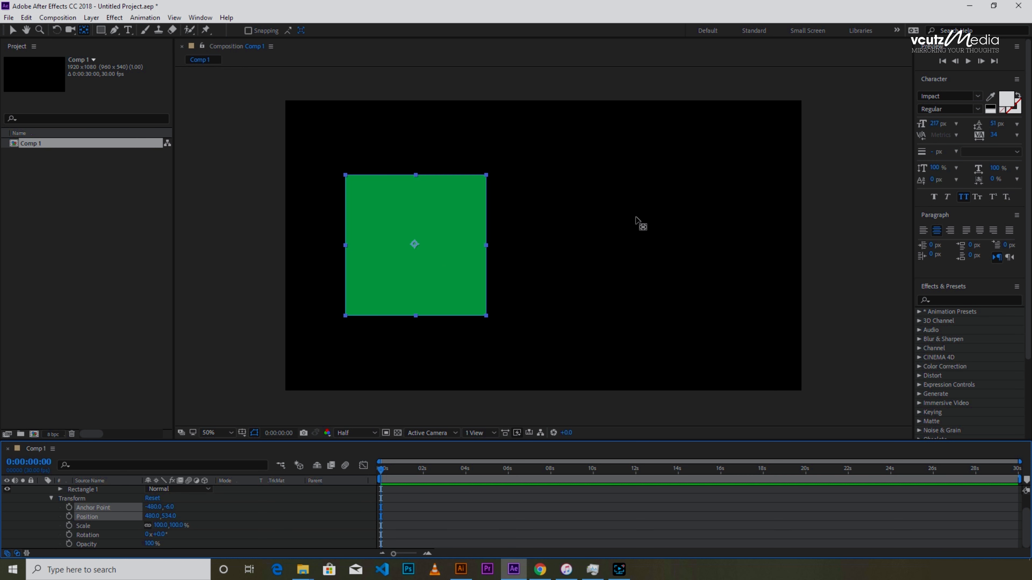
# - Collapse Shape Layer 2 and hide it in the composition
pyautogui.scroll(1, 81, 519)
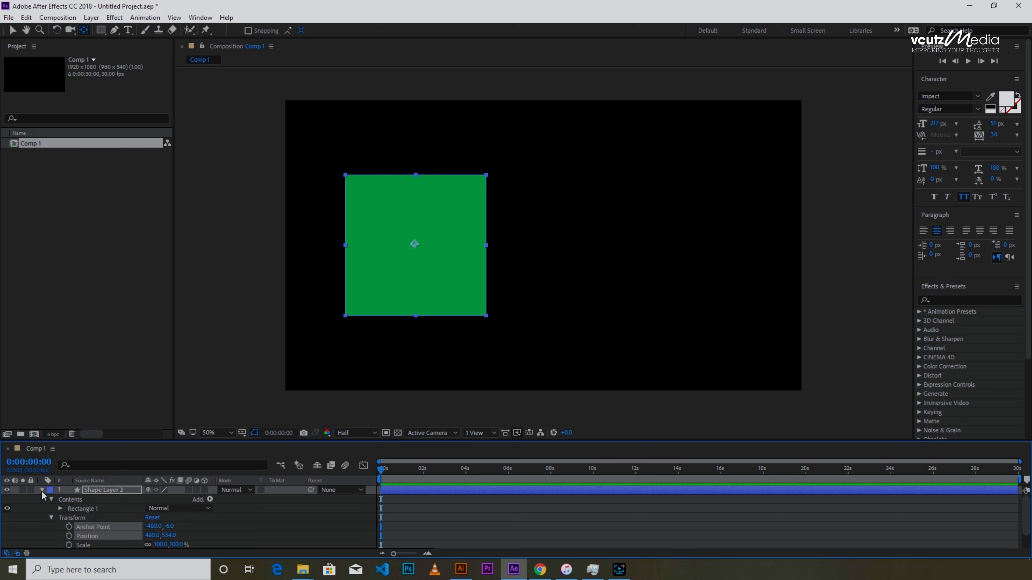
pyautogui.click(41, 490)
pyautogui.click(6, 491)
# - Add another shape layer and draw a green circle in the right half of the frame
pyautogui.rightClick(92, 523)
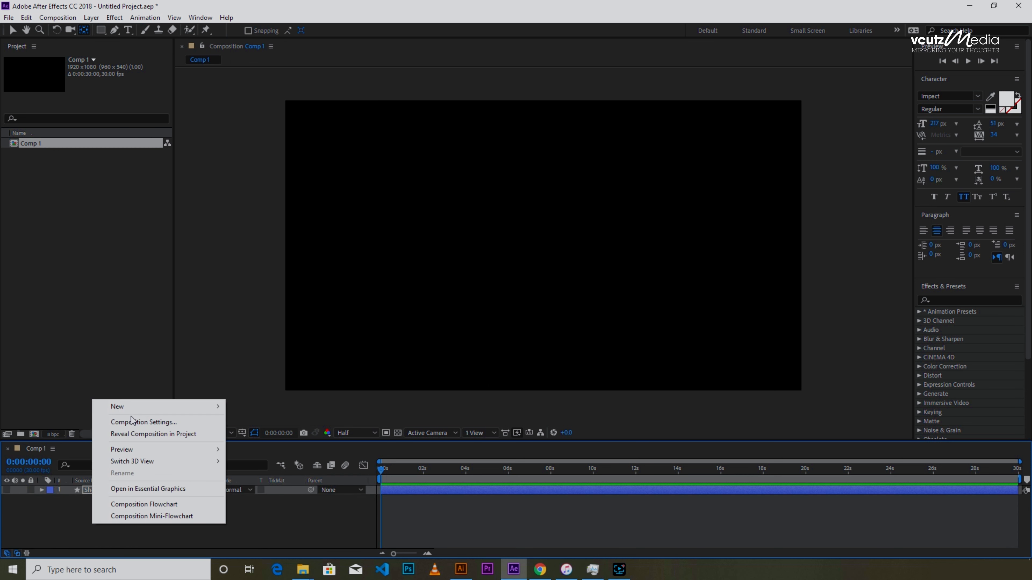
pyautogui.moveTo(162, 407)
pyautogui.click(278, 477)
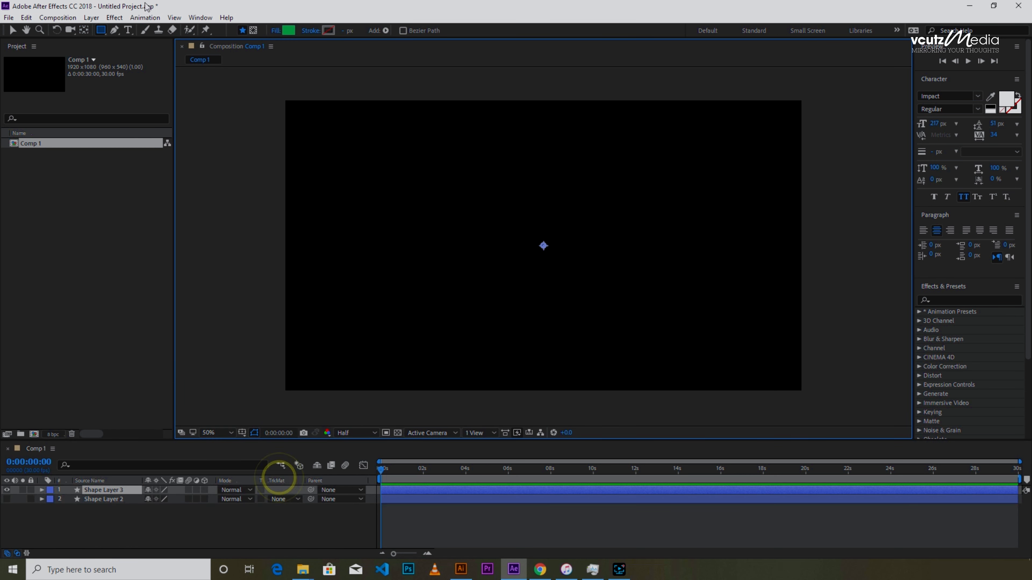
pyautogui.moveTo(101, 30); pyautogui.dragTo(147, 52)
pyautogui.moveTo(633, 181); pyautogui.dragTo(724, 323)
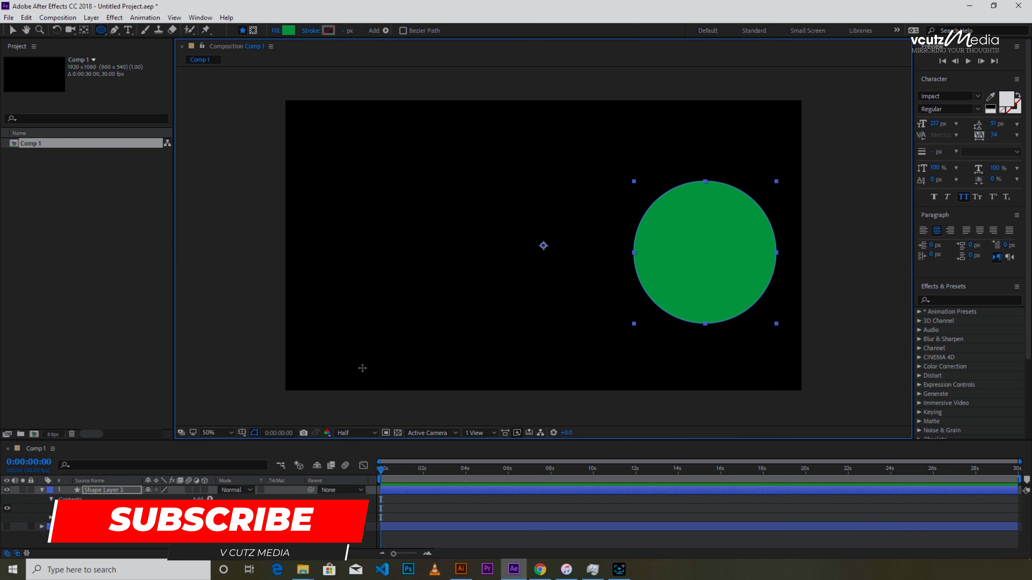
# - Rotate the circle's layer about its default anchor point to about 261°, and undo the rotation
pyautogui.click(51, 518)
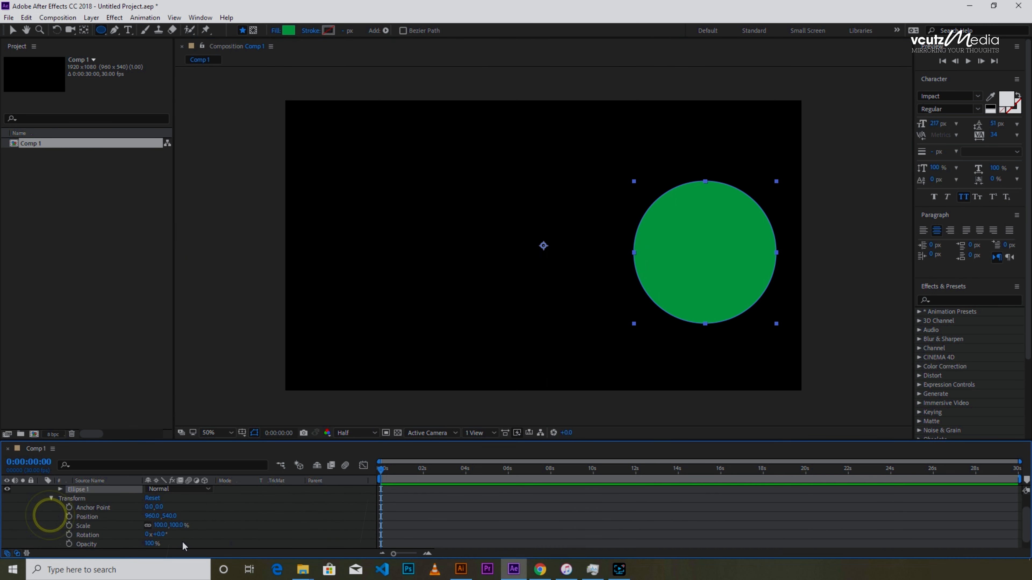
pyautogui.moveTo(162, 534); pyautogui.dragTo(266, 497)
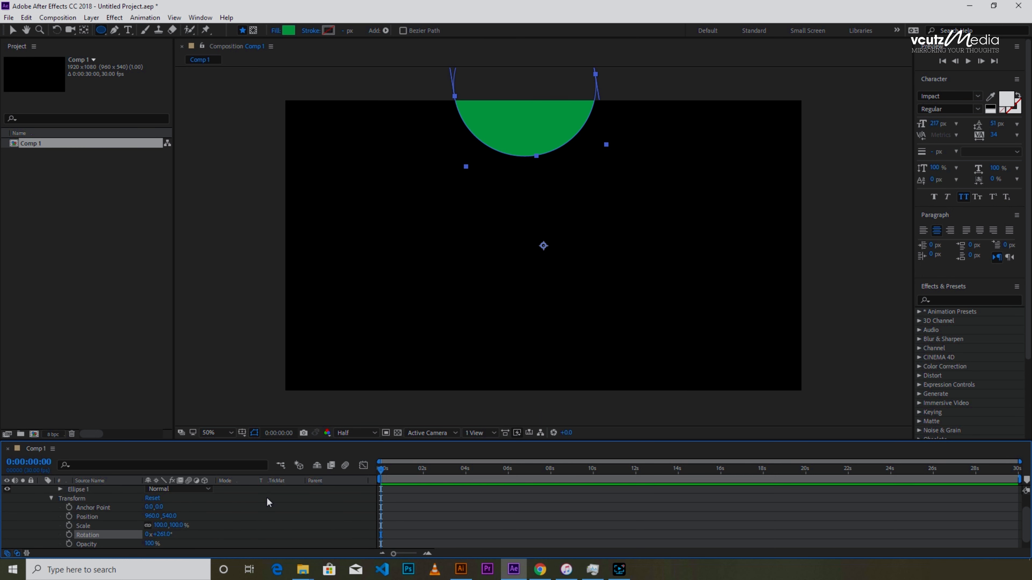
pyautogui.hotkey('ctrl', 'z')
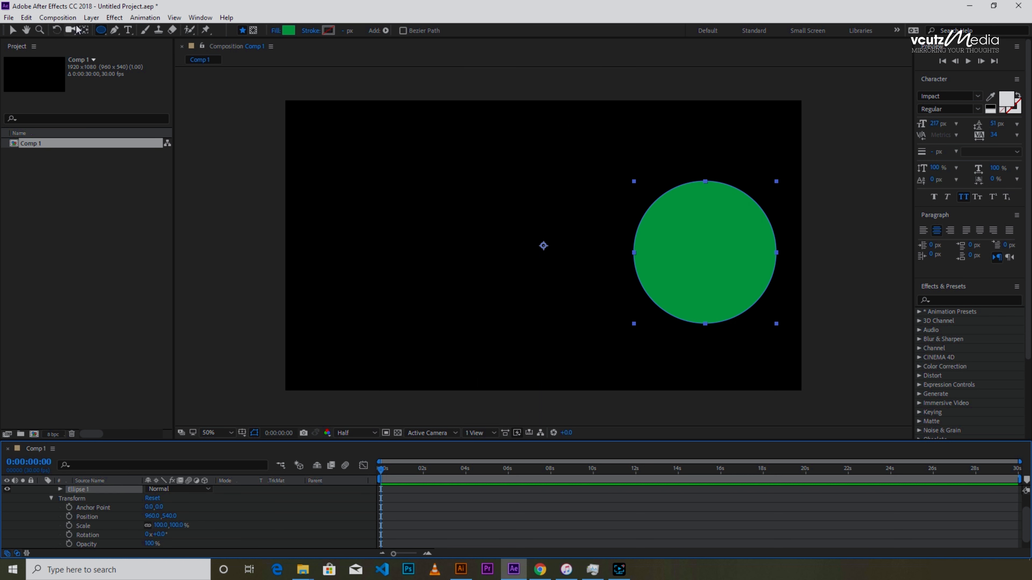
# - Move the anchor point of Shape Layer 3 to the centre of the green circle with the Pan Behind tool
pyautogui.click(92, 508)
pyautogui.click(82, 30)
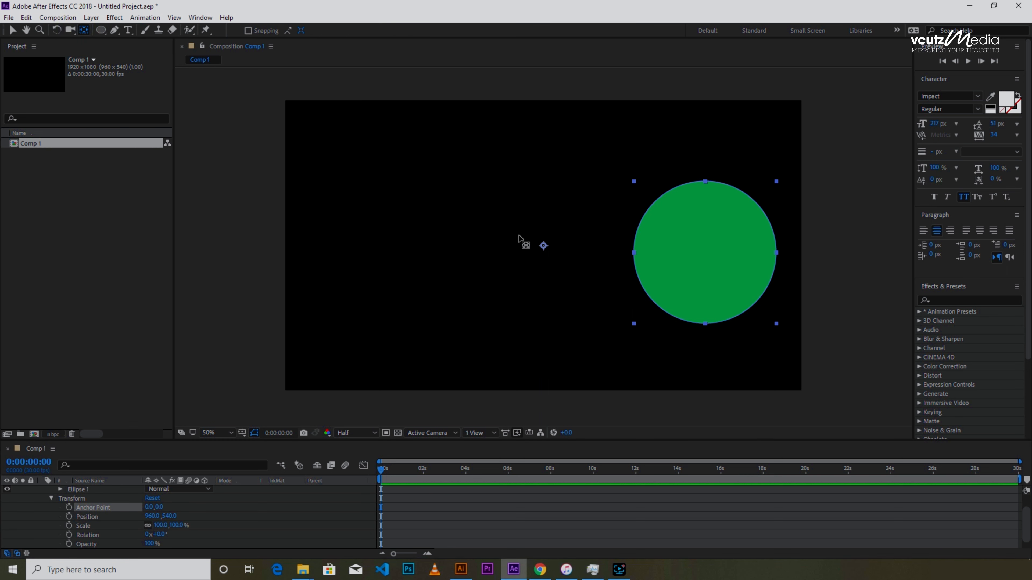
pyautogui.moveTo(543, 246); pyautogui.dragTo(704, 252)
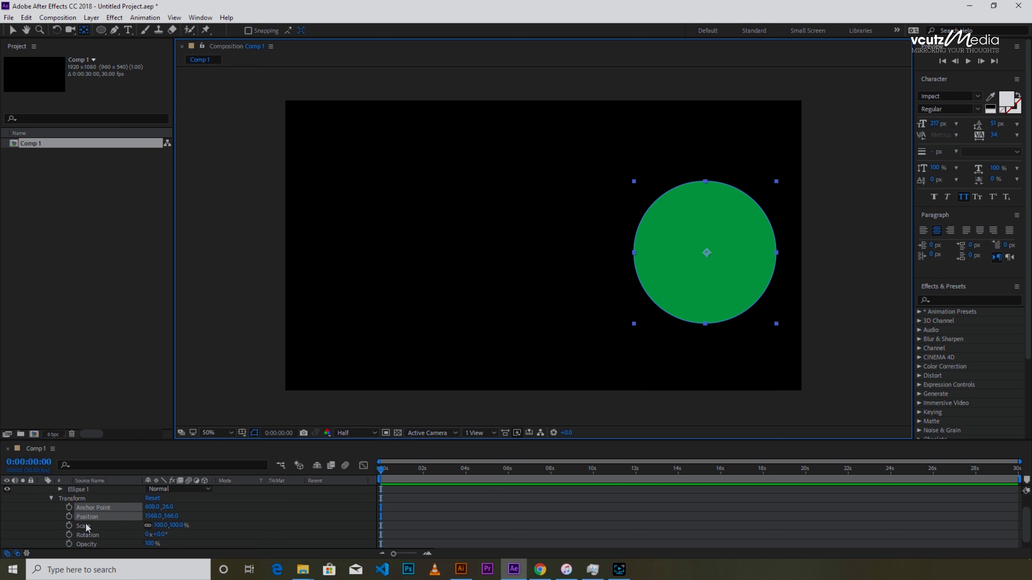
# - Move the circle near the frame's centre, to about 1040, 528, and rotate it about its own centre to 1x+5.0°
pyautogui.scroll(1, 83, 528)
pyautogui.click(107, 488)
pyautogui.click(699, 224)
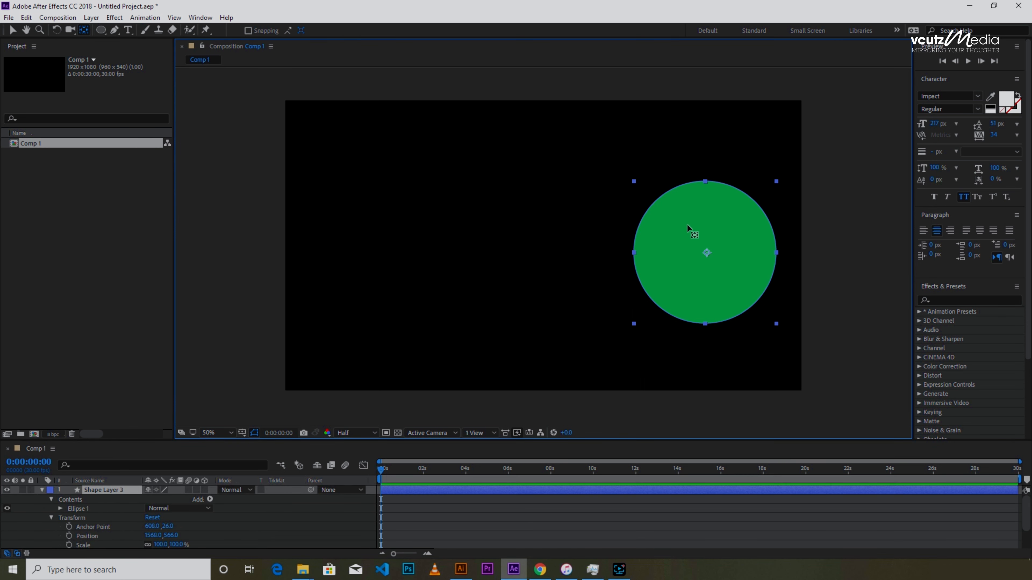
pyautogui.click(702, 223)
pyautogui.moveTo(737, 223)
pyautogui.mouseDown()
pyautogui.moveTo(548, 211)
pyautogui.moveTo(593, 213)
pyautogui.mouseUp()
pyautogui.scroll(-1, 153, 528)
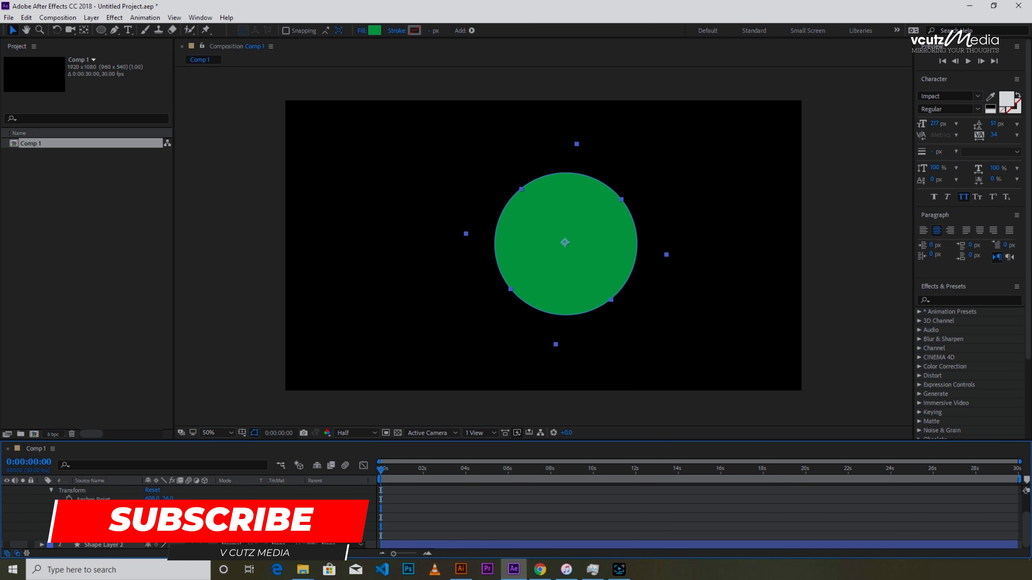
pyautogui.moveTo(272, 524); pyautogui.dragTo(344, 514)
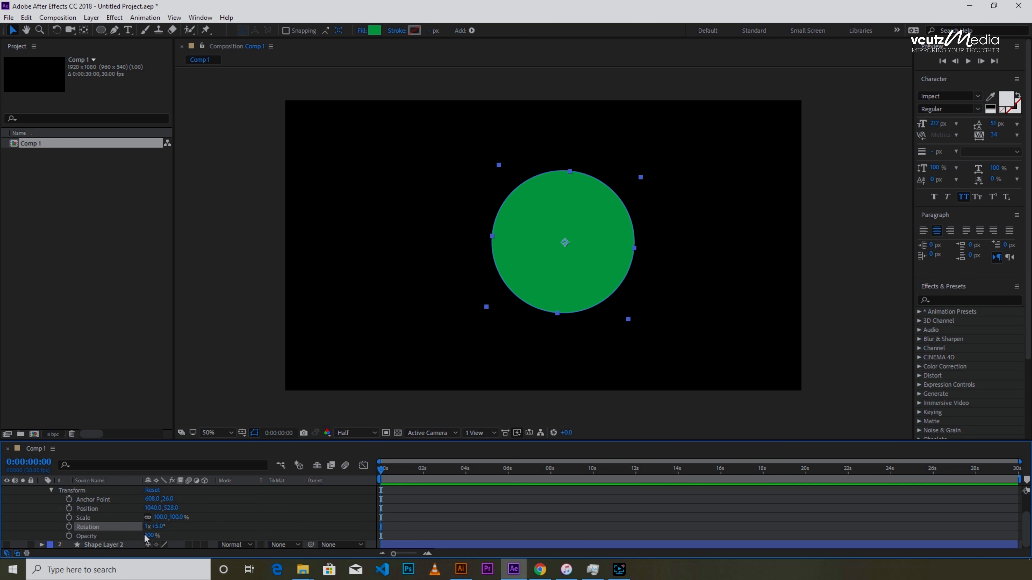
# - Set the circle's stroke type to None
pyautogui.click(403, 30)
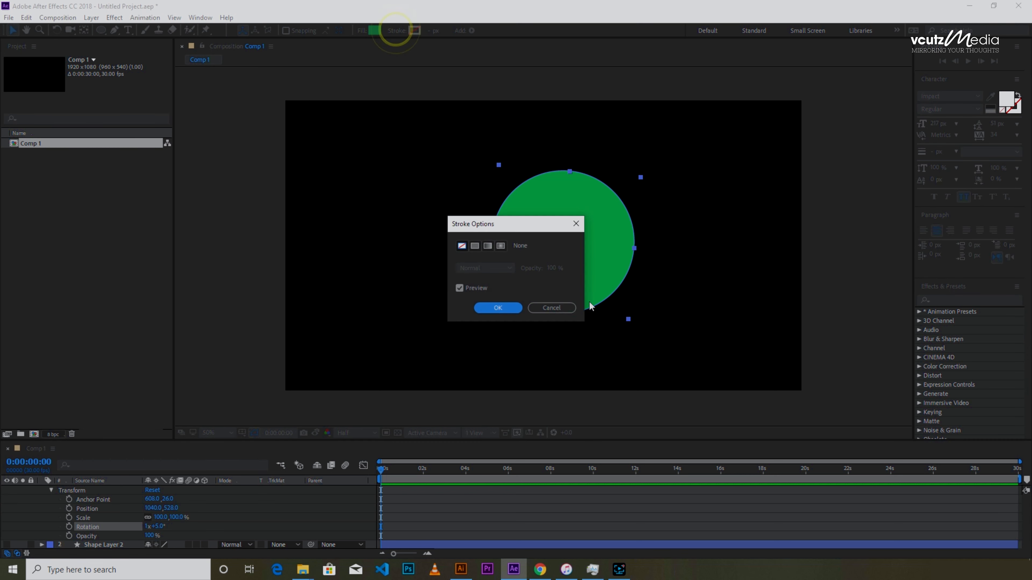
pyautogui.click(461, 246)
pyautogui.click(498, 308)
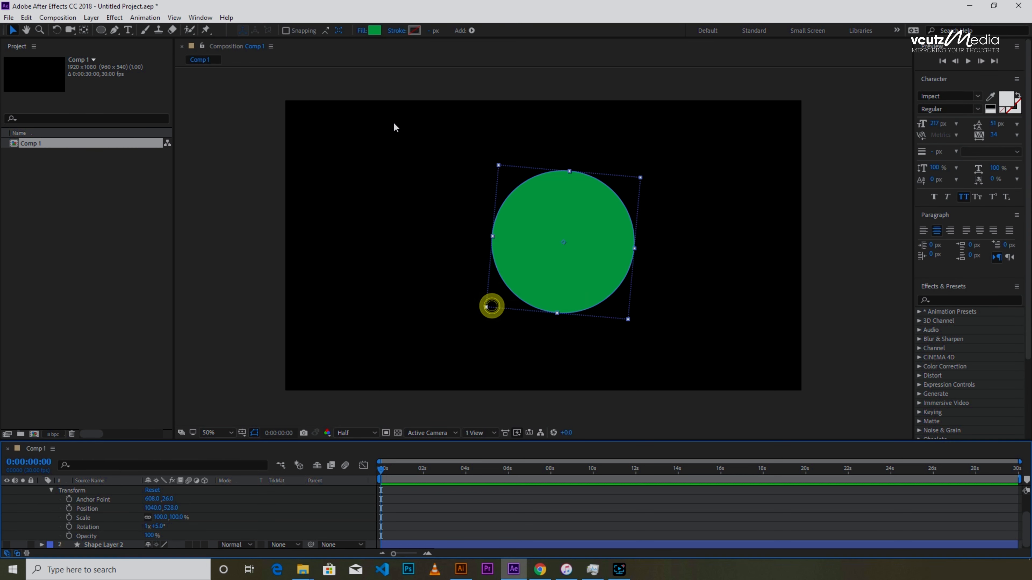
# - Set the circle's fill type to None
pyautogui.click(364, 30)
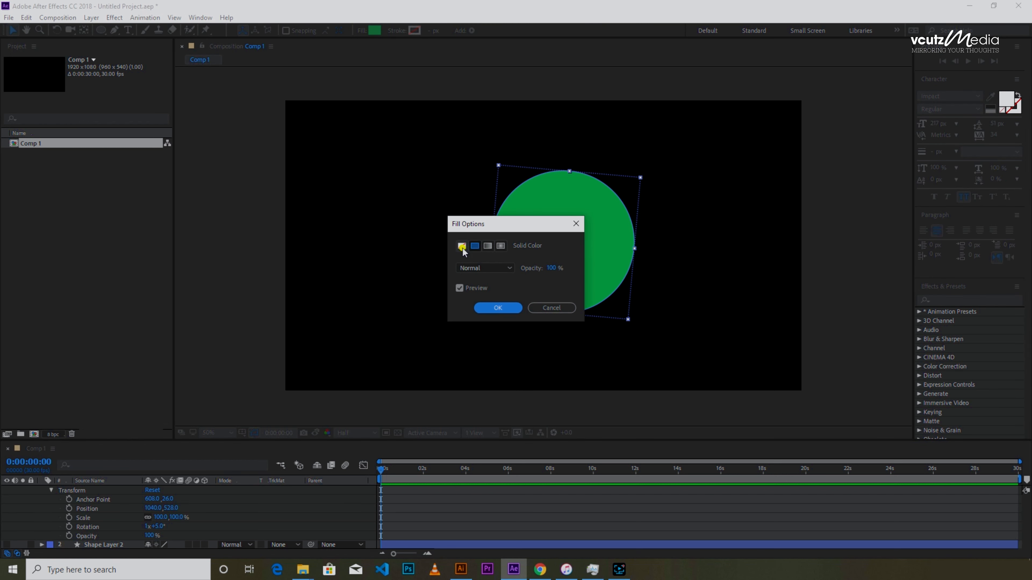
pyautogui.click(462, 246)
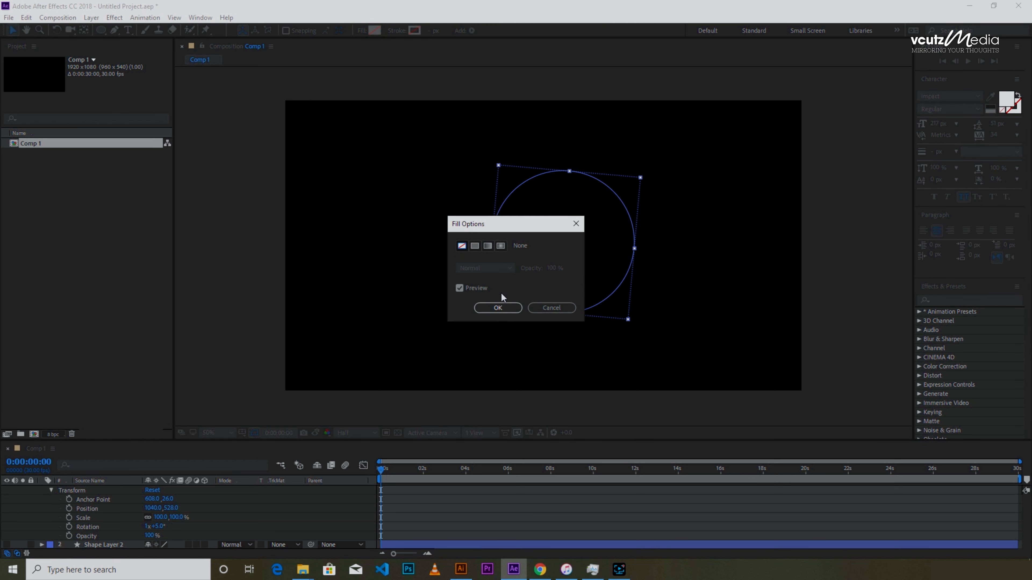
pyautogui.click(500, 307)
# - Set the circle's stroke colour to white (FFFFFF)
pyautogui.click(415, 31)
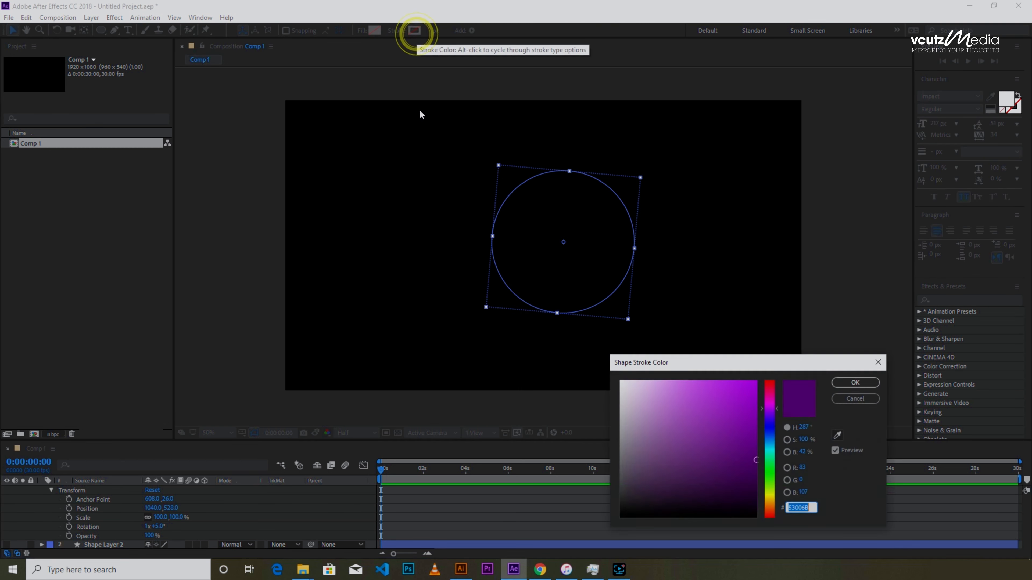
pyautogui.click(677, 454)
pyautogui.moveTo(673, 444); pyautogui.dragTo(621, 382)
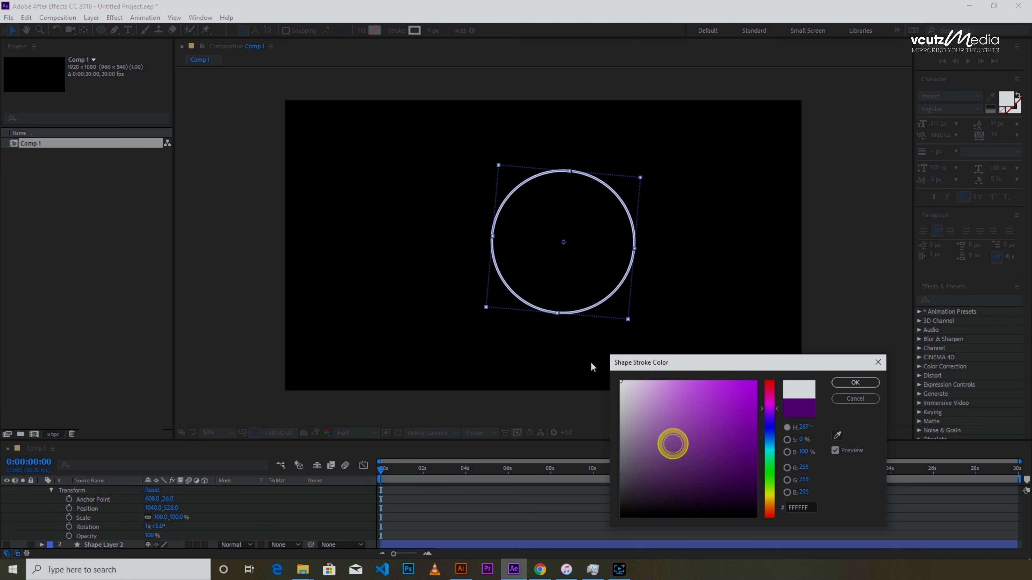
pyautogui.click(855, 382)
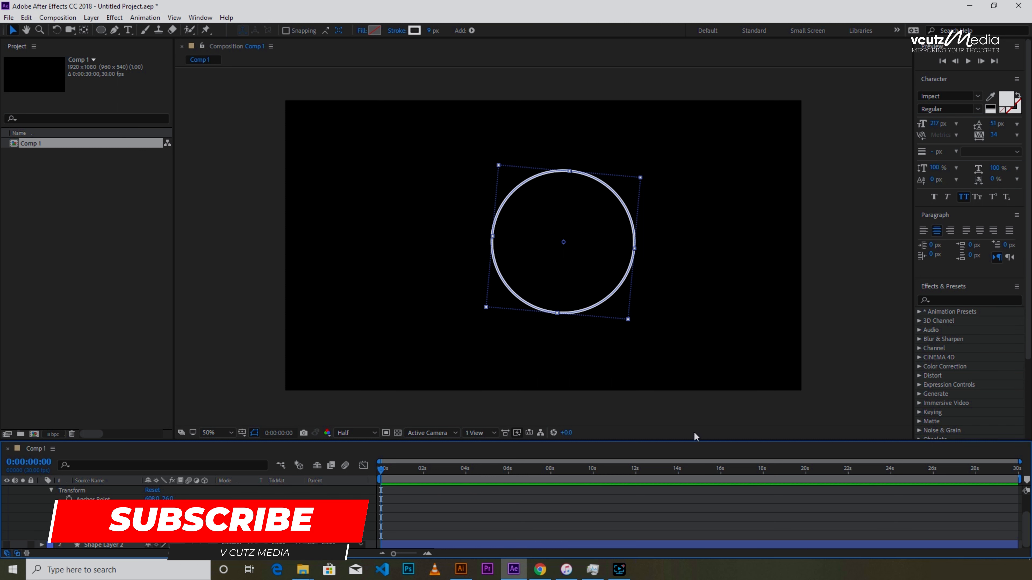
# - Duplicate the circle's Shape Layer 3 and select the copy on top
pyautogui.hotkey('ctrl', 'd')
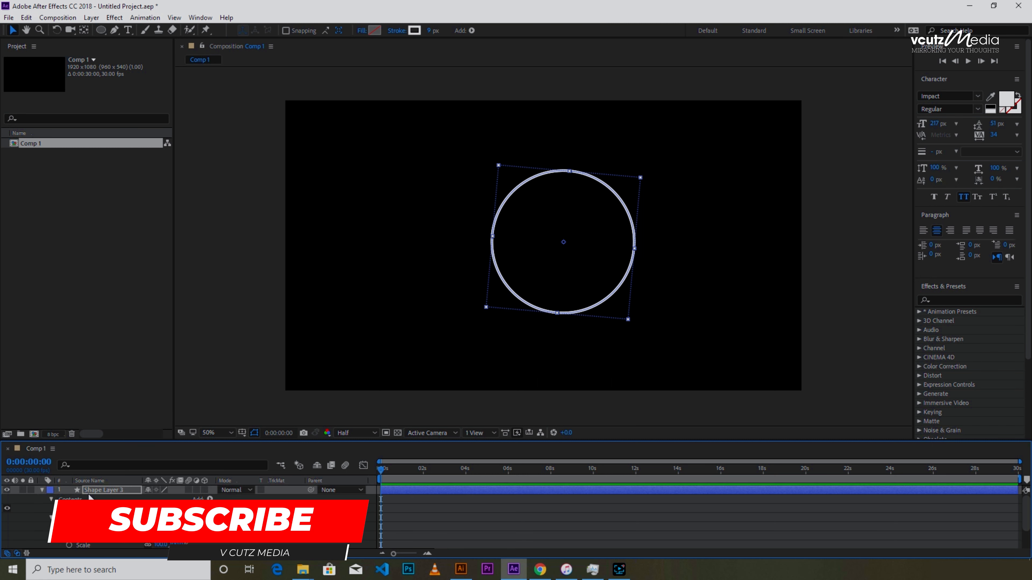
pyautogui.click(119, 498)
pyautogui.click(115, 490)
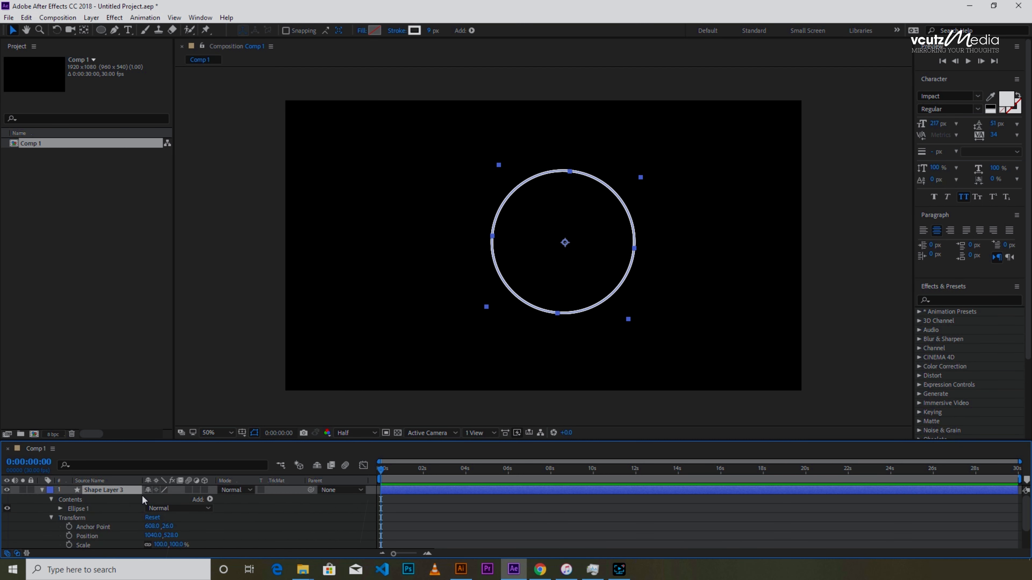
pyautogui.hotkey('ctrl', 'd')
pyautogui.click(641, 176)
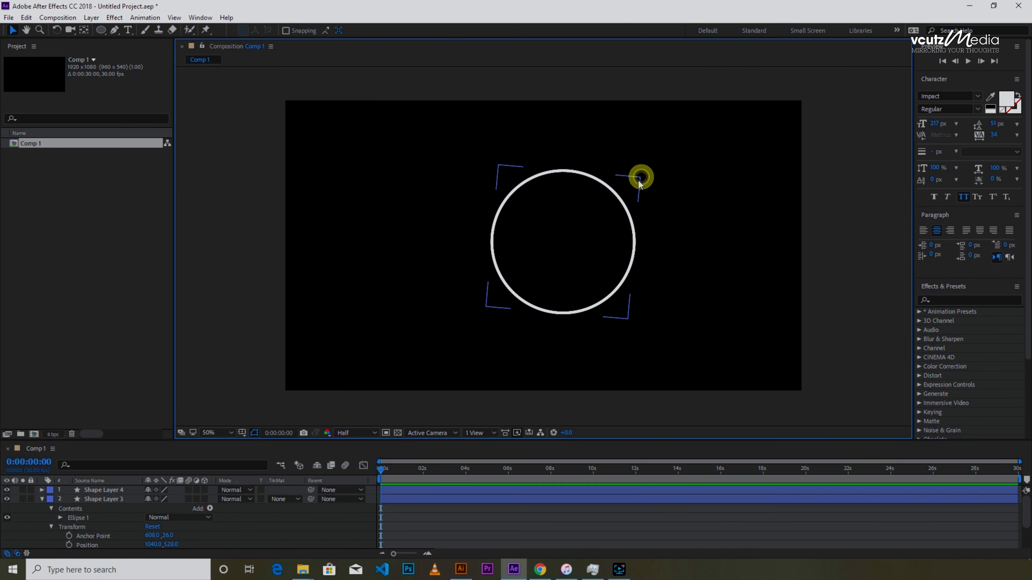
pyautogui.click(620, 209)
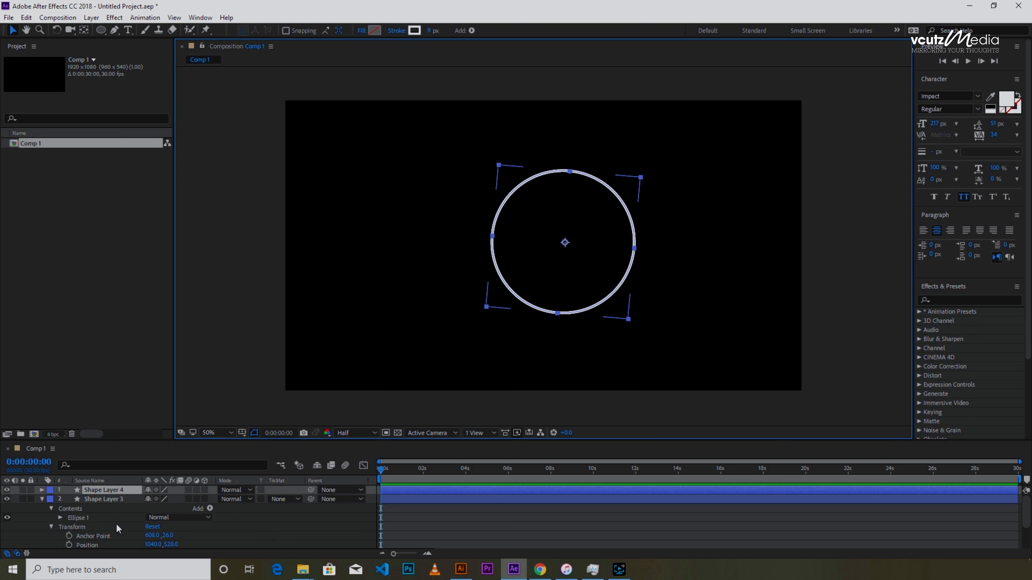
# - Scale the duplicated circle down evenly to about 84% so it sits inside the original ring
pyautogui.click(42, 490)
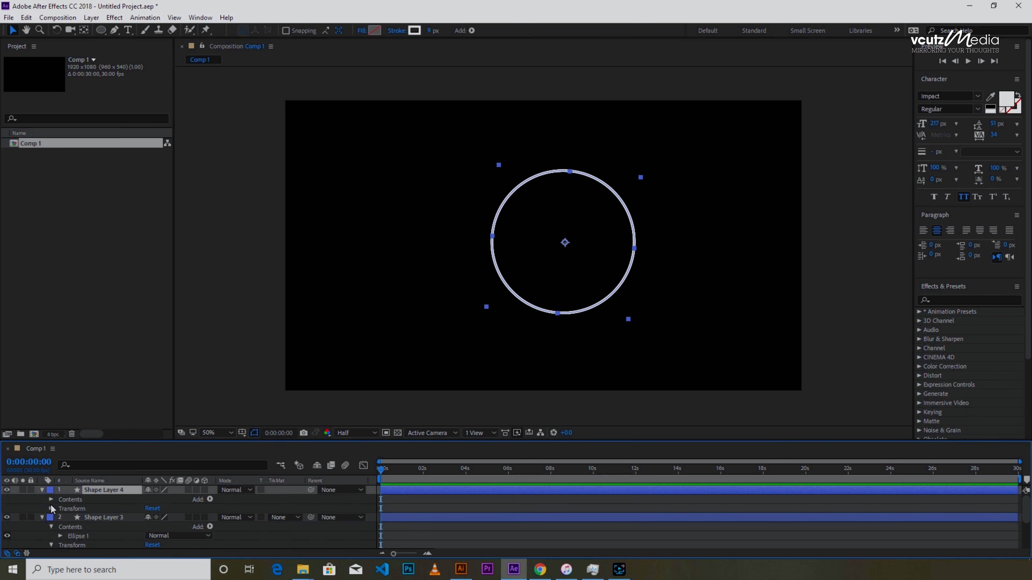
pyautogui.click(51, 509)
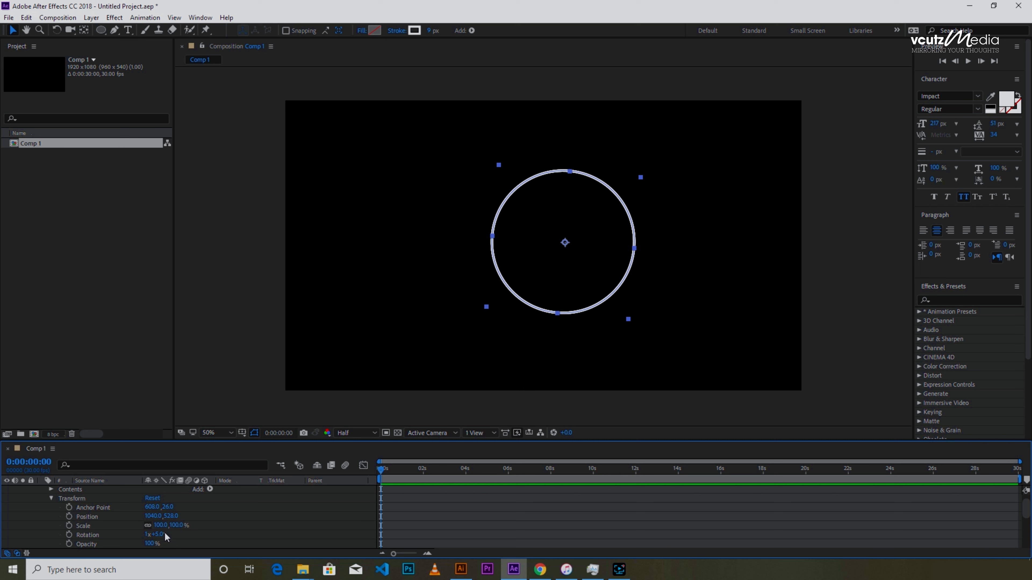
pyautogui.moveTo(177, 526); pyautogui.dragTo(178, 526)
# - Rotate the outer circle on Shape Layer 3 to 1x+257.0°
pyautogui.scroll(-3, 201, 514)
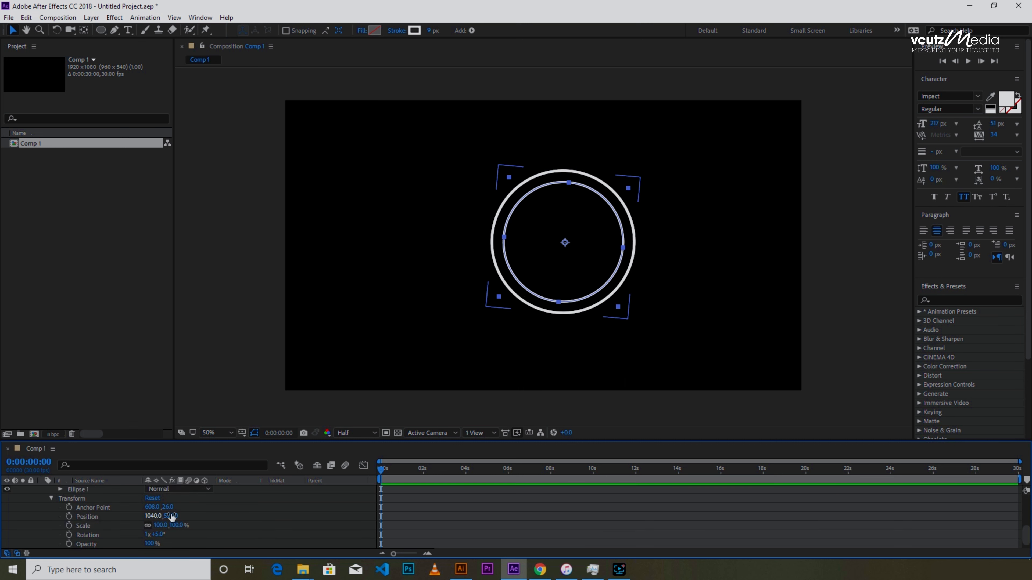
pyautogui.scroll(1, 173, 516)
pyautogui.click(99, 527)
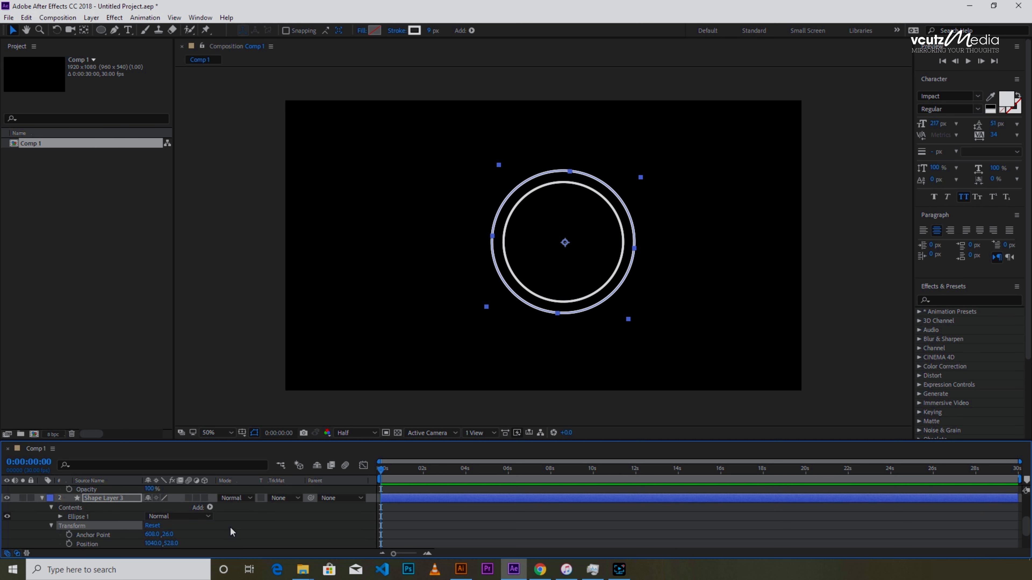
pyautogui.scroll(-1, 230, 527)
pyautogui.moveTo(160, 535); pyautogui.dragTo(316, 558)
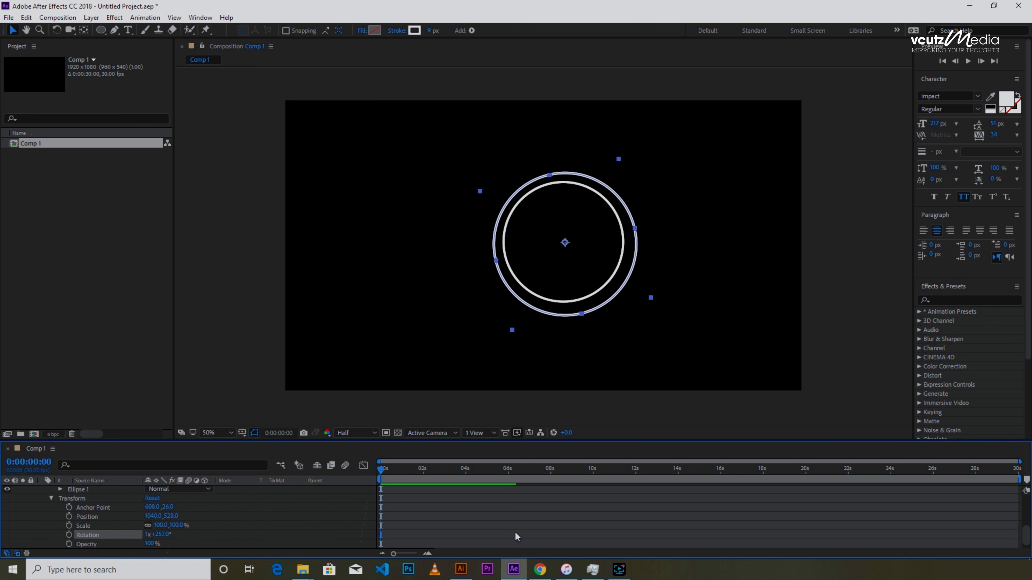
# - Delete both circle layers and the remaining shape layers so that Comp 1 is empty
pyautogui.scroll(4, 222, 518)
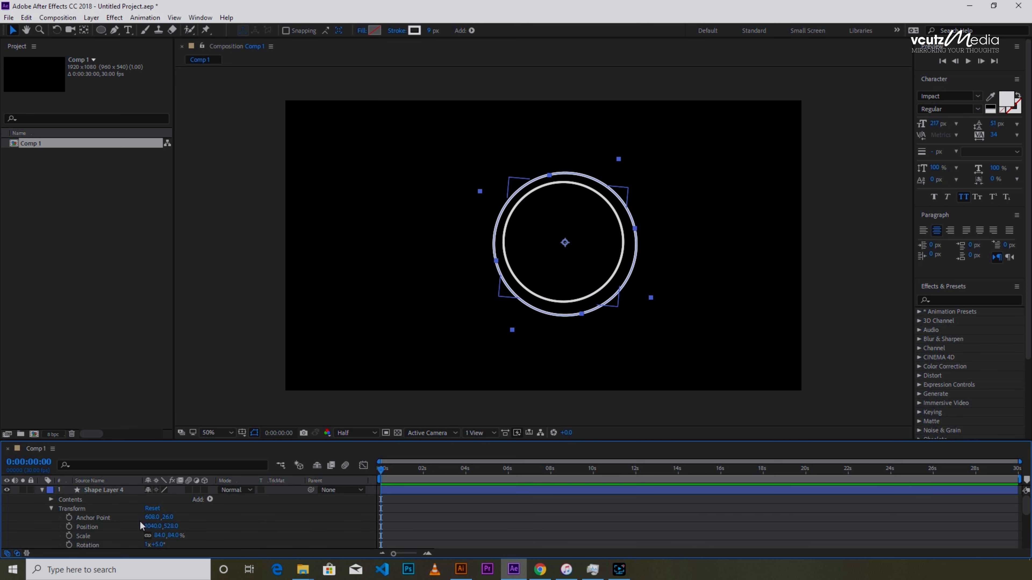
pyautogui.click(111, 492)
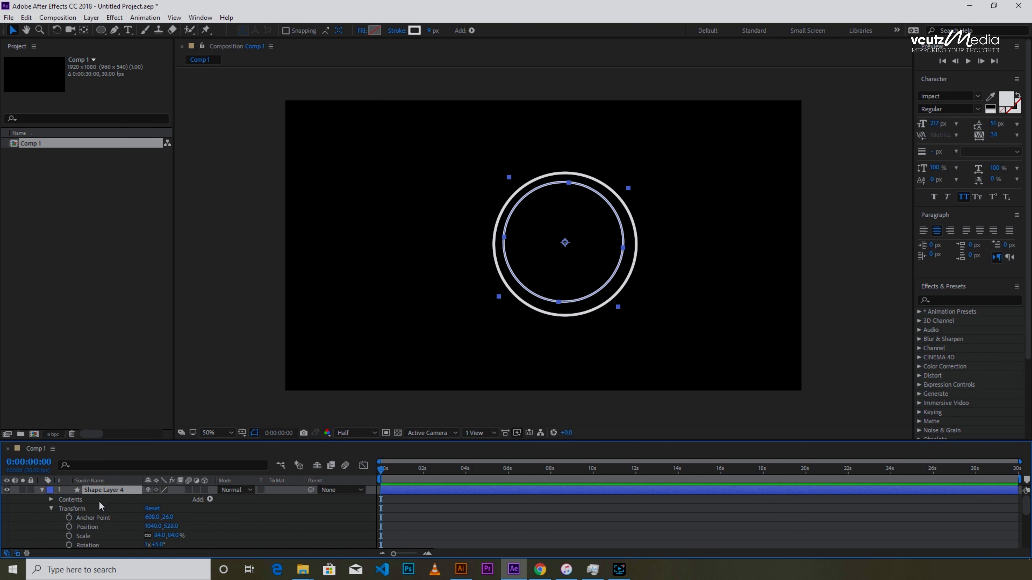
pyautogui.press('Delete')
pyautogui.click(127, 491)
pyautogui.press('Delete')
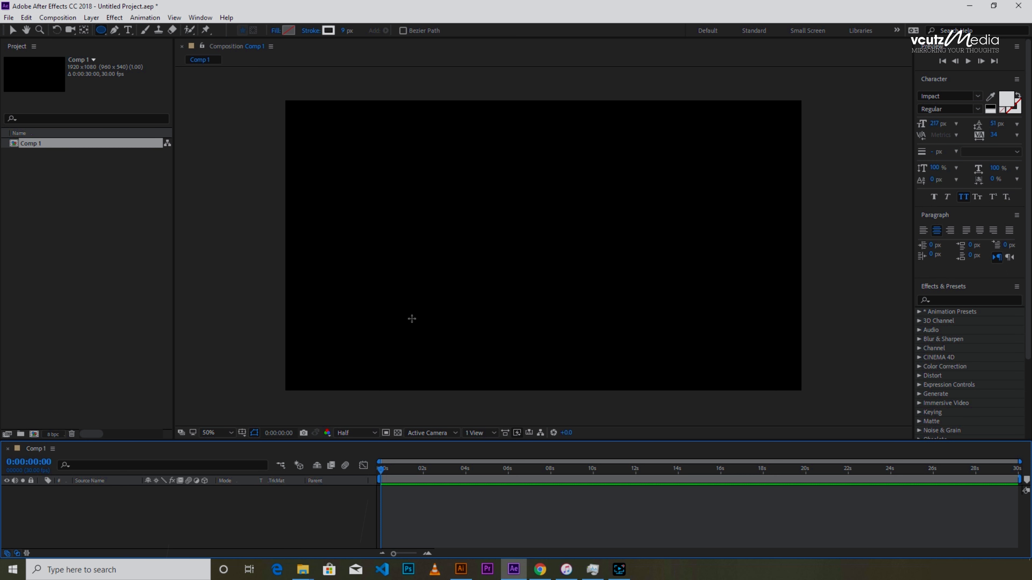
# - Add a new shape layer to Comp 1 and draw a square in the left half of the frame with the Rectangle tool
pyautogui.rightClick(83, 506)
pyautogui.moveTo(116, 391)
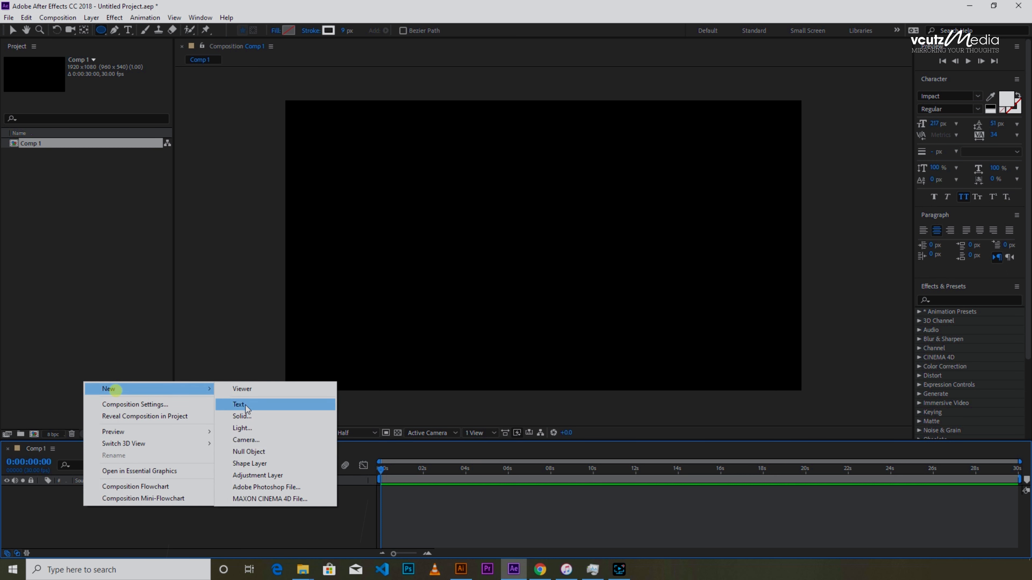
pyautogui.click(244, 463)
pyautogui.click(102, 30)
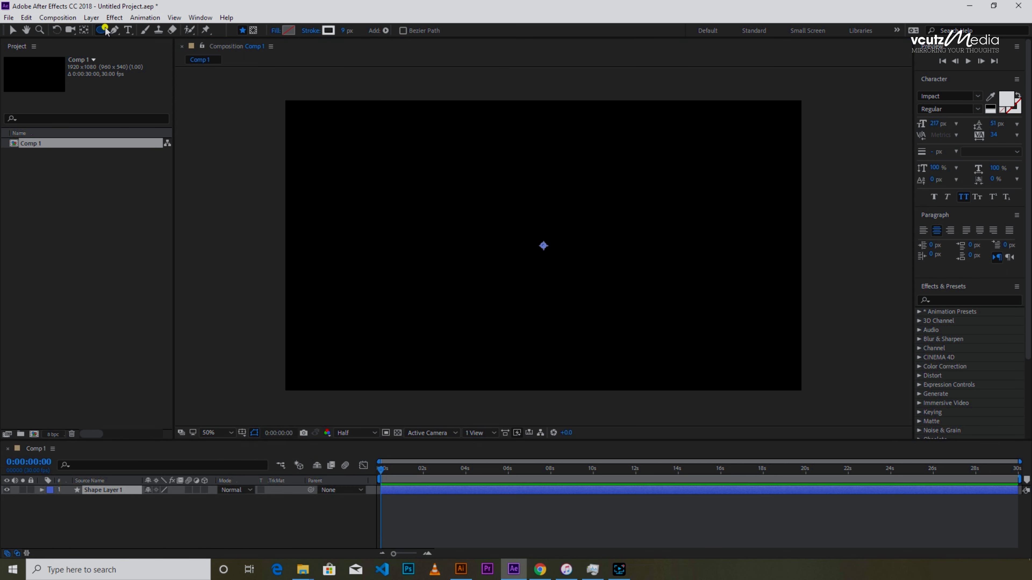
pyautogui.click(135, 30)
pyautogui.moveTo(352, 204); pyautogui.dragTo(463, 316)
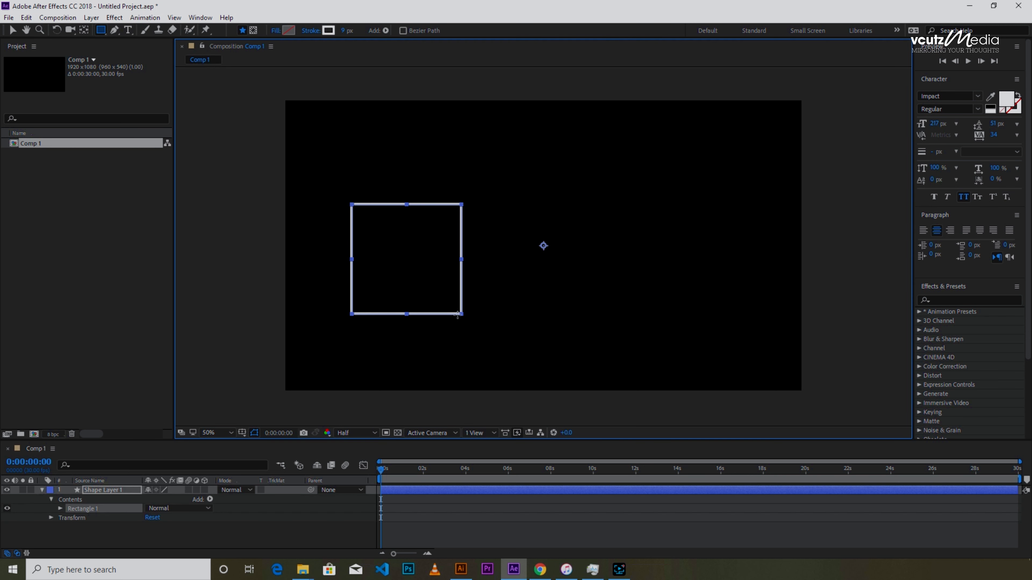
# - Give the square a bright green fill and select it
pyautogui.click(287, 31)
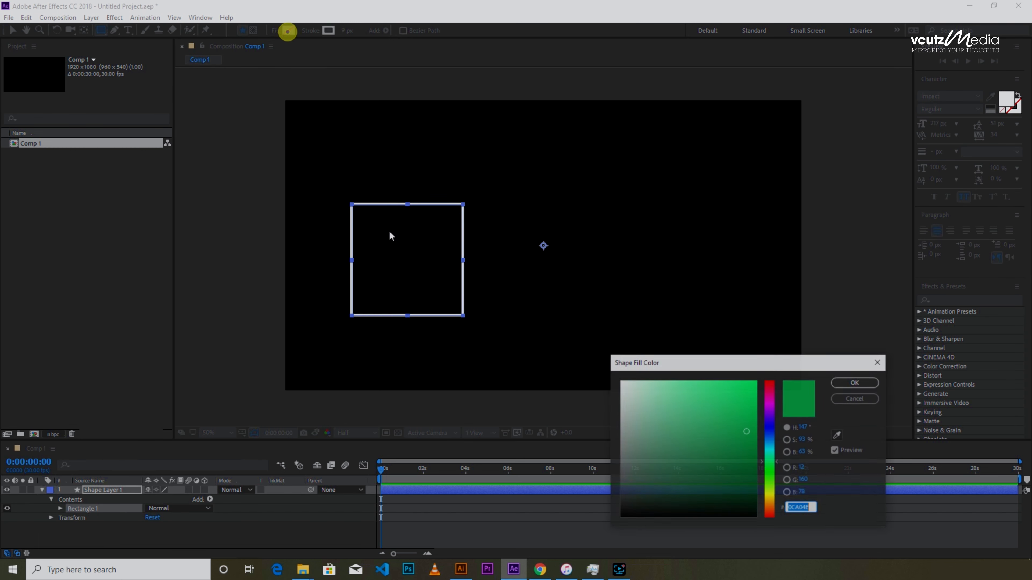
pyautogui.click(834, 384)
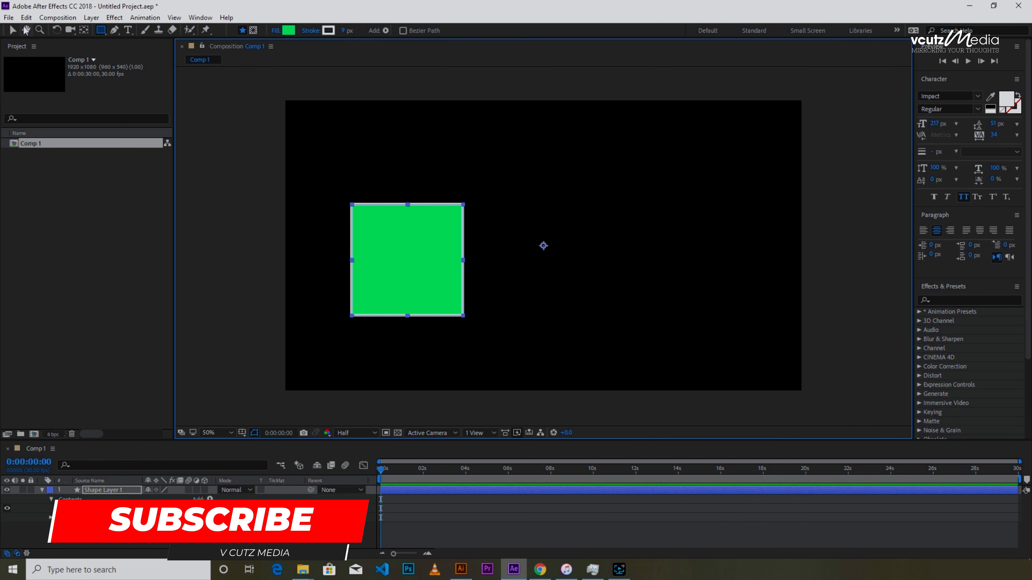
pyautogui.click(13, 31)
pyautogui.click(405, 228)
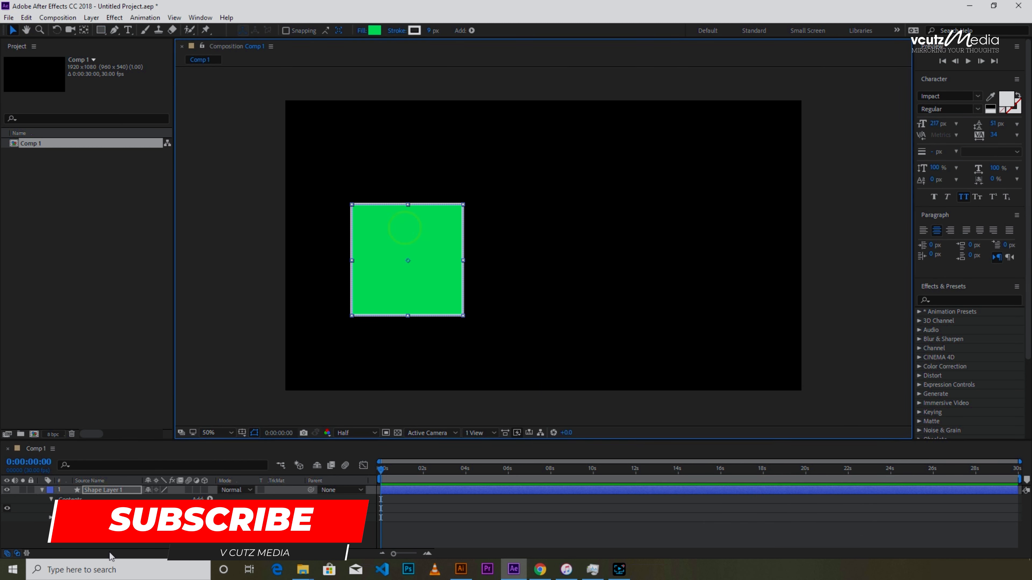
# - Centre Shape Layer 1's anchor point on the square and rotate the square slightly clockwise about it
pyautogui.click(51, 518)
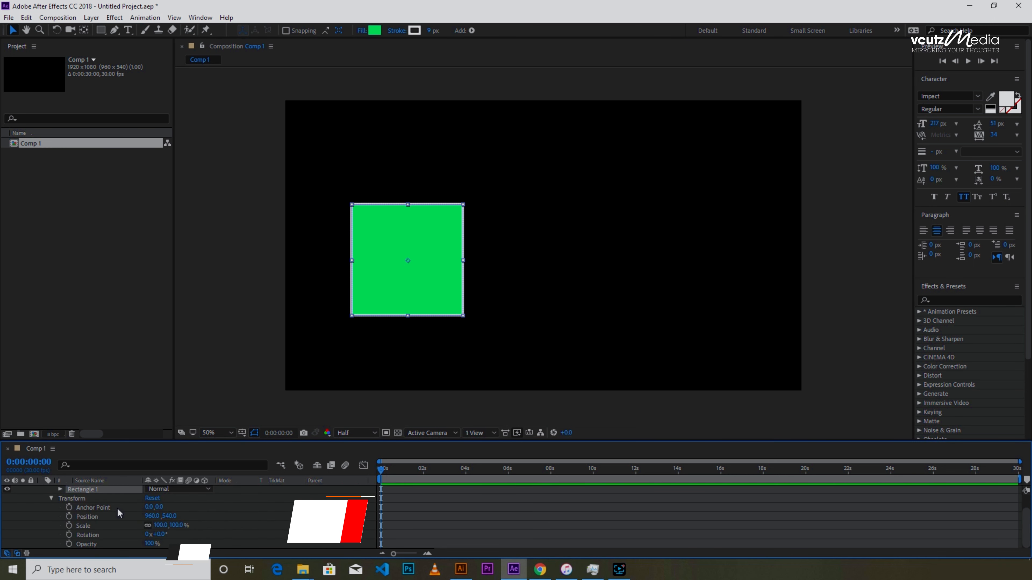
pyautogui.click(118, 508)
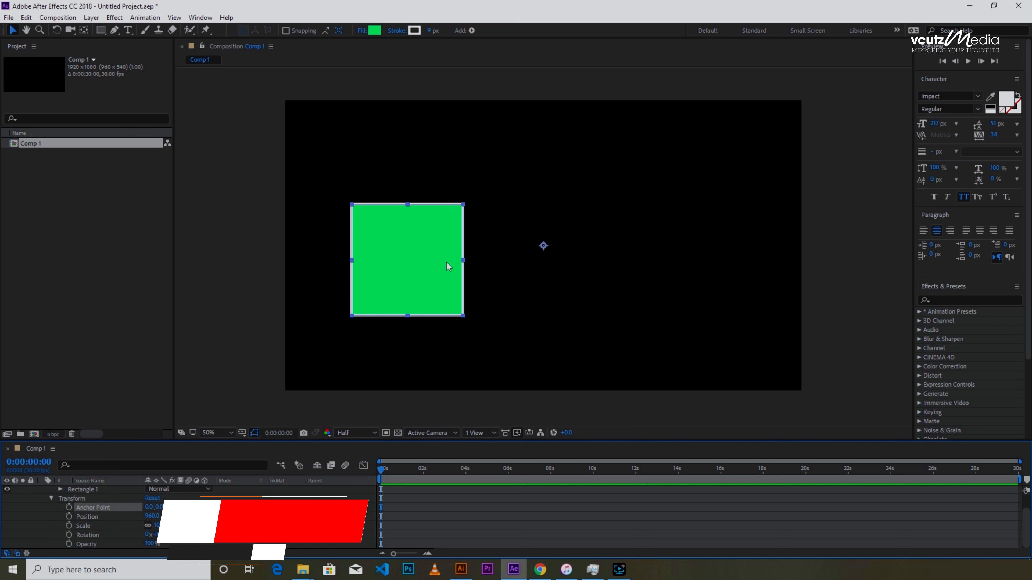
pyautogui.hotkey('ctrl', 'alt', 'Home')
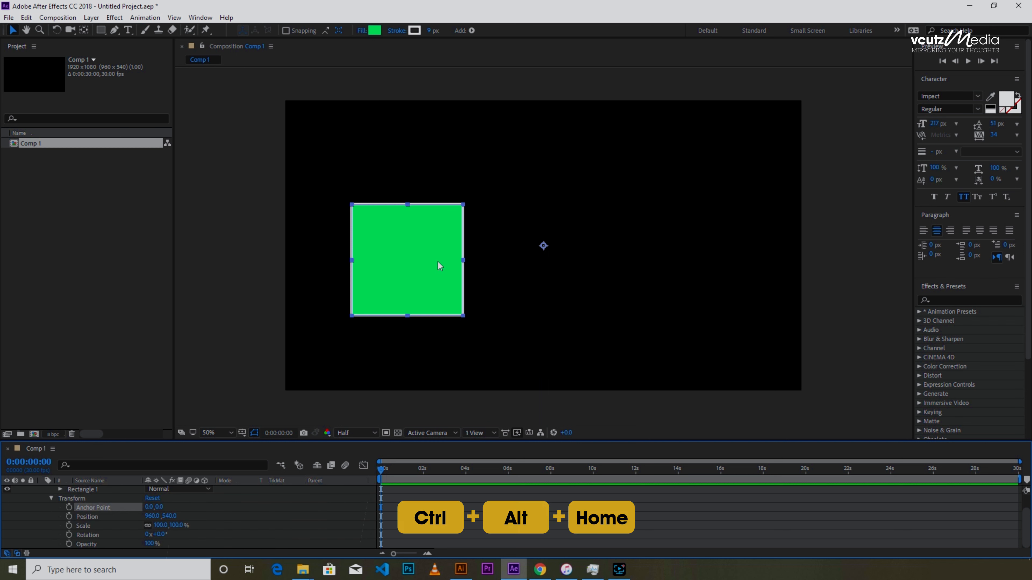
pyautogui.click(85, 30)
pyautogui.hotkey('ctrl', 'alt', 'Home')
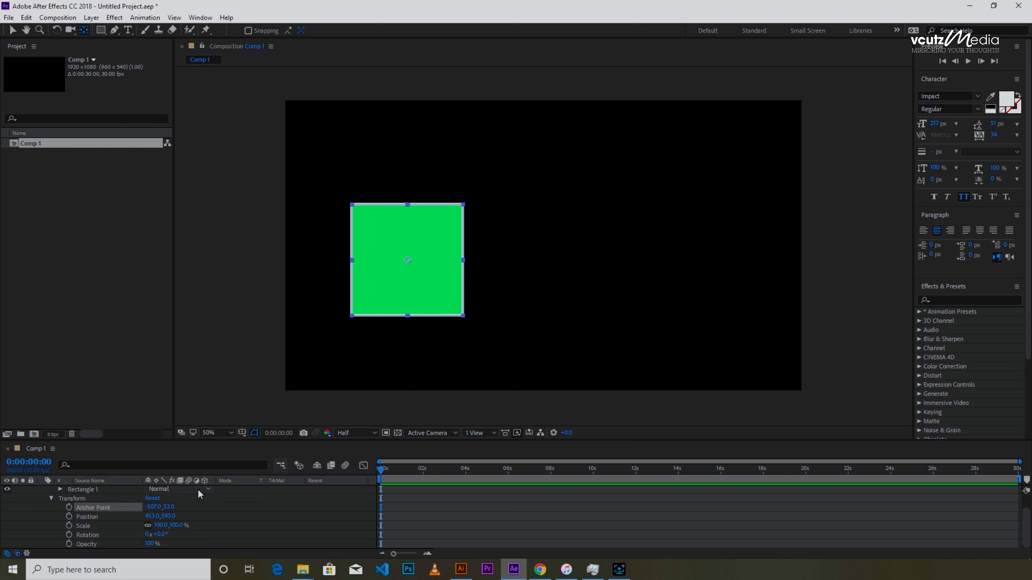
pyautogui.hotkey('ctrl', 'alt', 'Home')
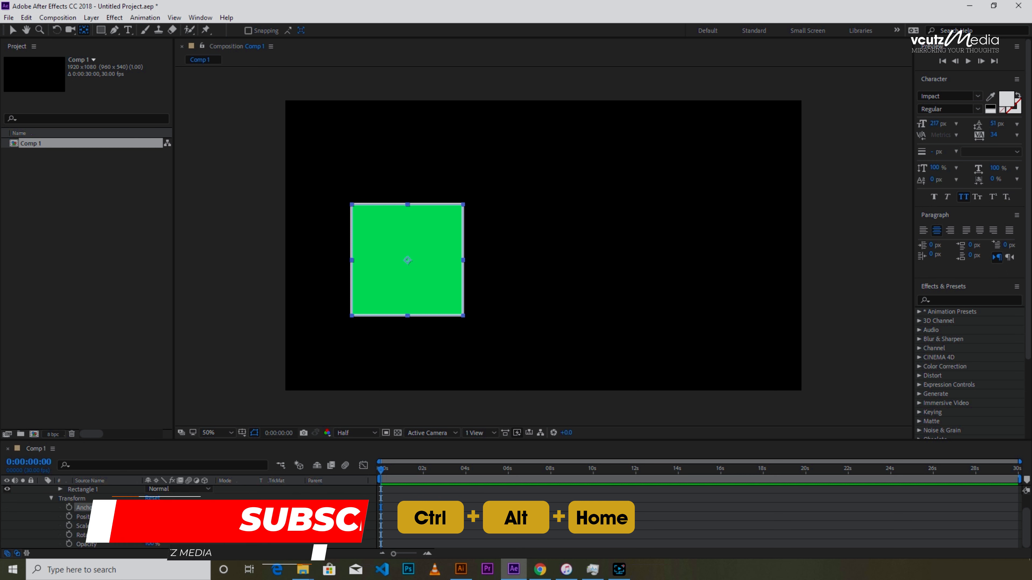
pyautogui.moveTo(158, 536)
pyautogui.mouseDown()
pyautogui.moveTo(168, 536)
pyautogui.moveTo(145, 537)
pyautogui.moveTo(171, 536)
pyautogui.mouseUp()
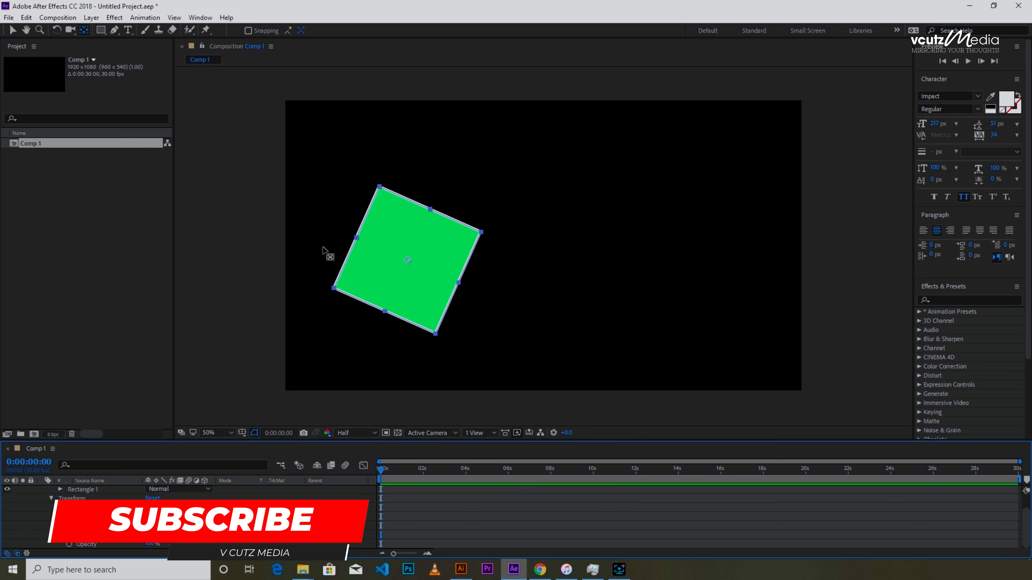
# - Collapse Shape Layer 1's properties and delete the layer with the square
pyautogui.scroll(1, 63, 501)
pyautogui.click(62, 491)
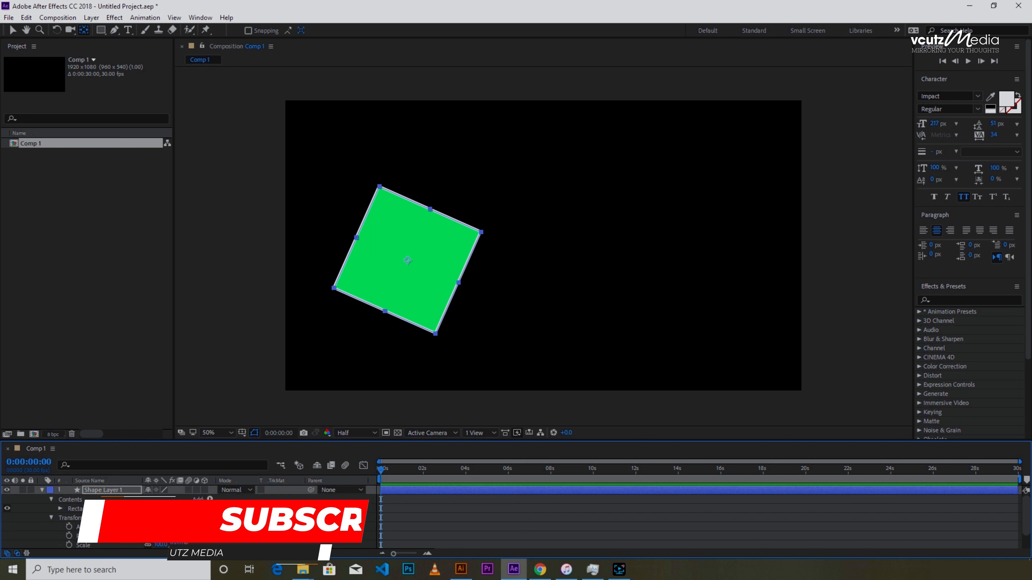
pyautogui.click(39, 490)
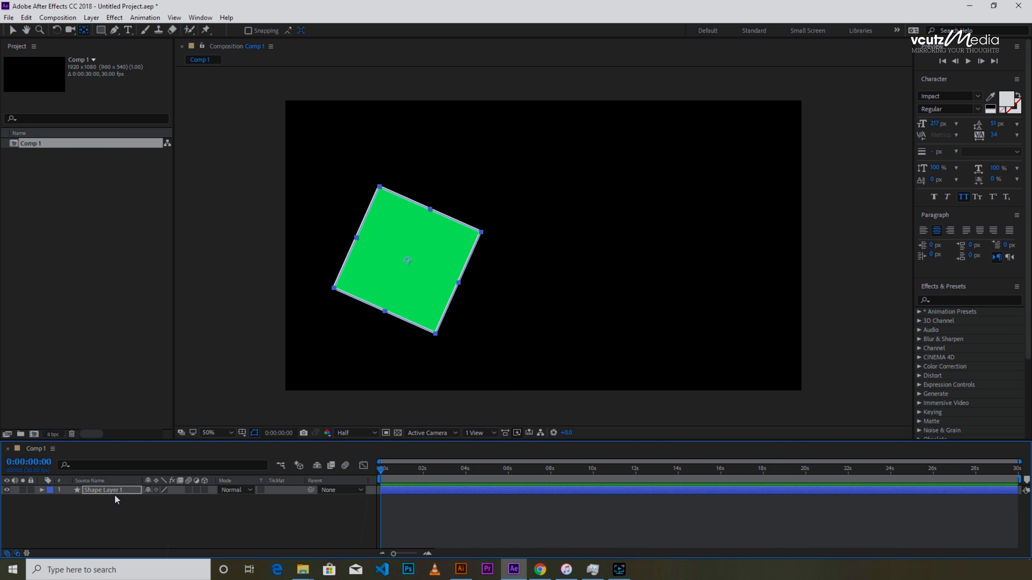
pyautogui.press('Delete')
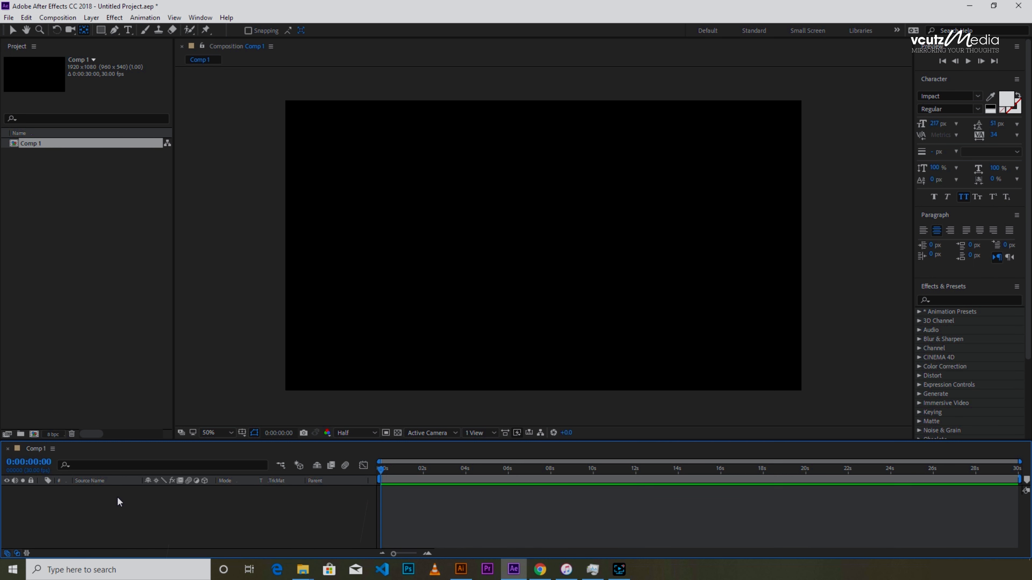
# - Add a new shape layer and draw a green circle with a white stroke in the left half of the frame using the Ellipse tool
pyautogui.rightClick(117, 497)
pyautogui.moveTo(143, 380)
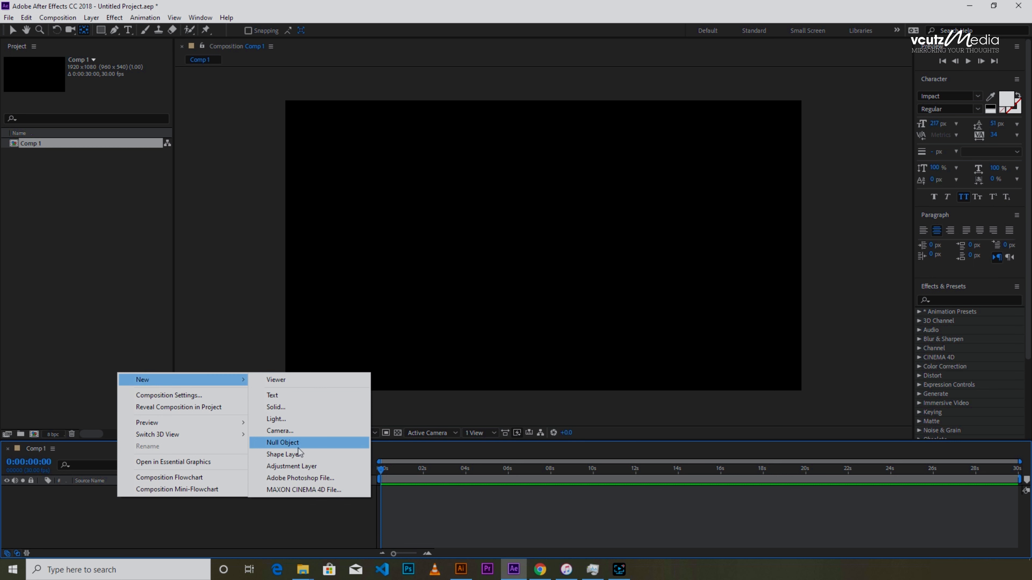
pyautogui.click(283, 454)
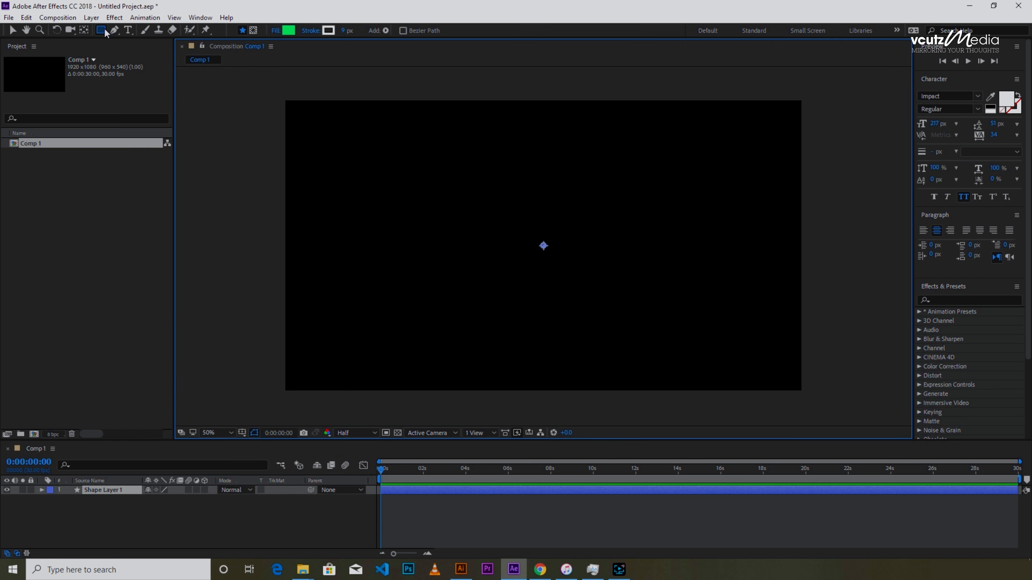
pyautogui.moveTo(105, 32); pyautogui.dragTo(150, 51)
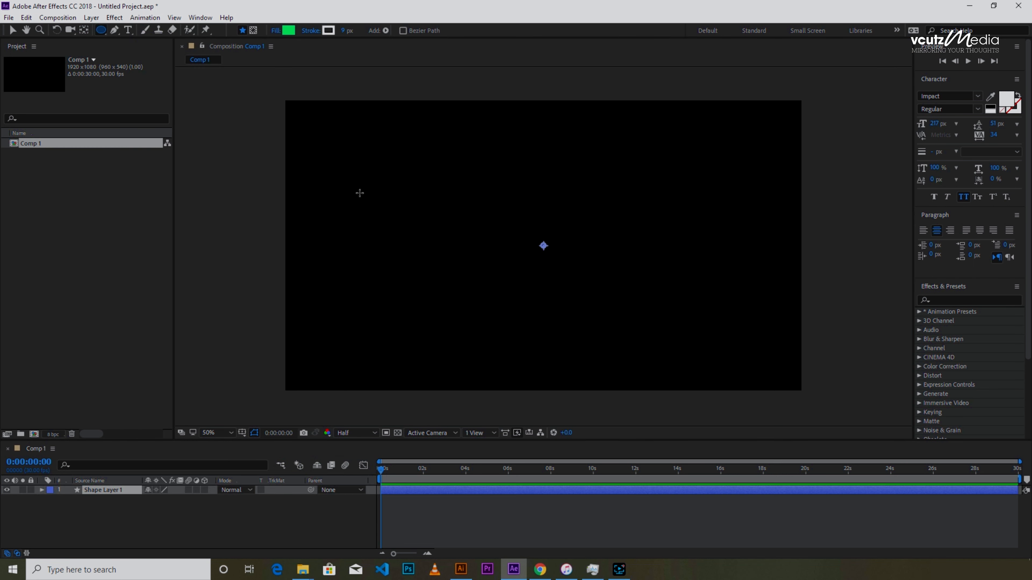
pyautogui.moveTo(362, 195); pyautogui.dragTo(513, 346)
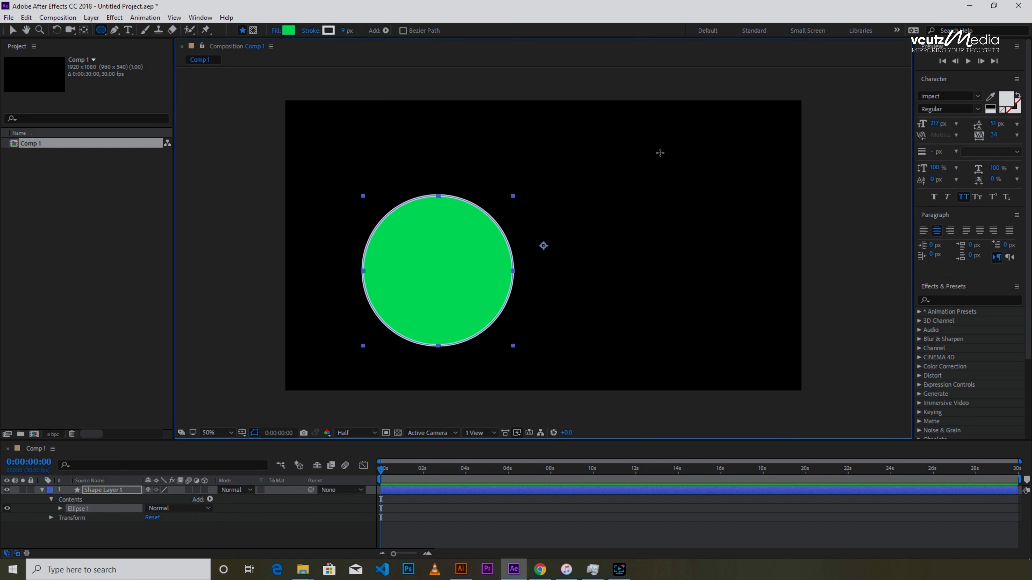